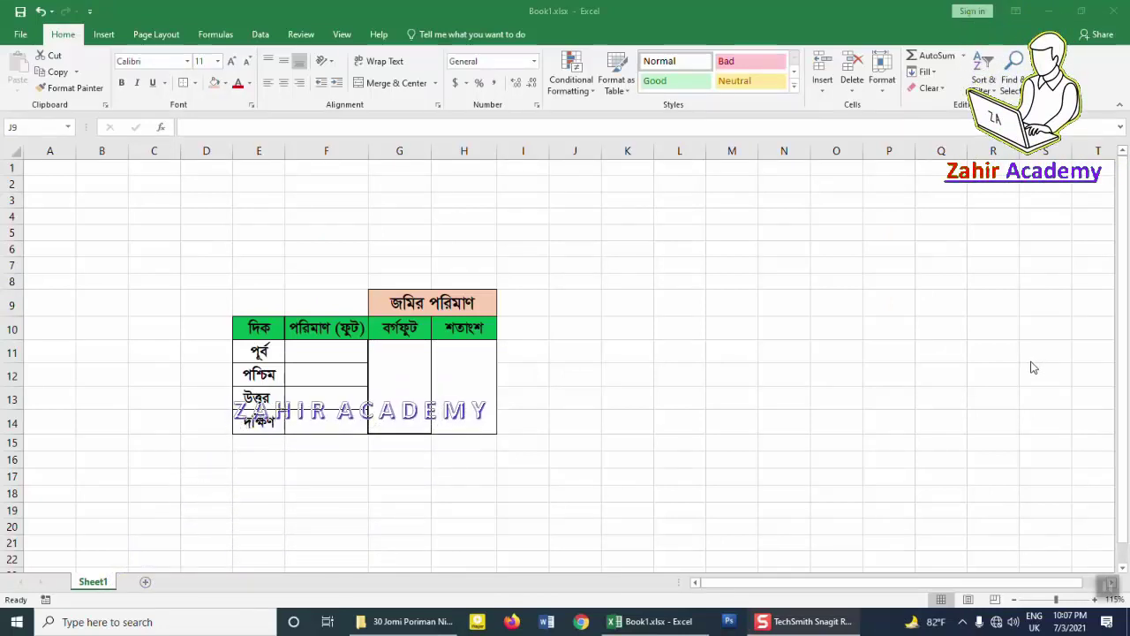
- Select the land-area table range E8:H15, including the merged জমির পরিমাণ title, then deselect it
{"action": "left_click", "coordinate": [560, 291]}
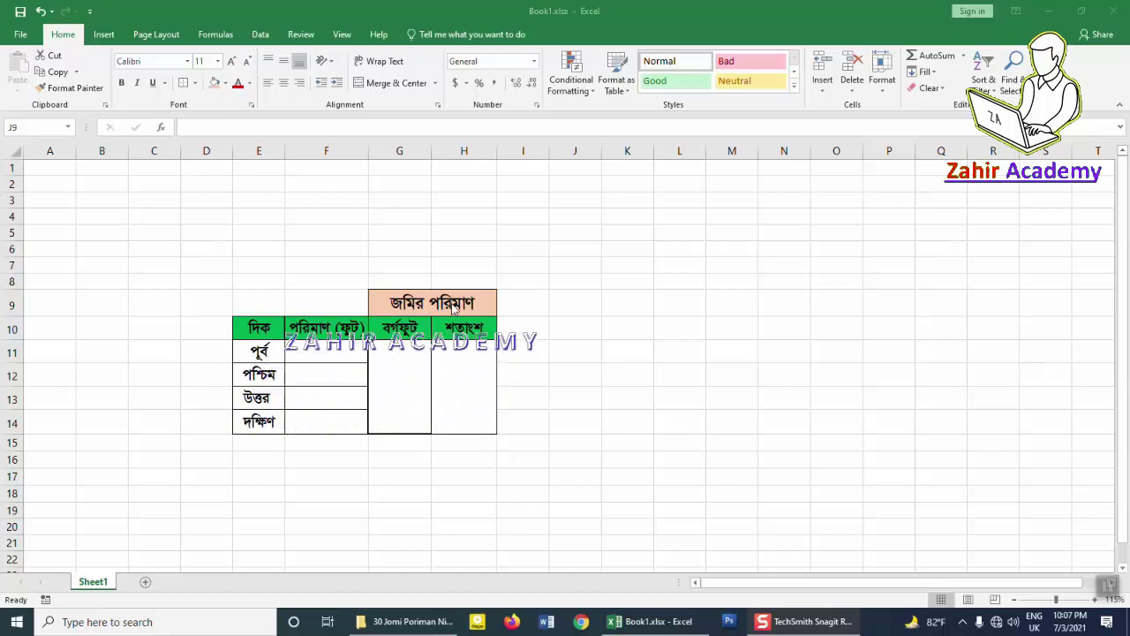
{"action": "left_click", "coordinate": [446, 303]}
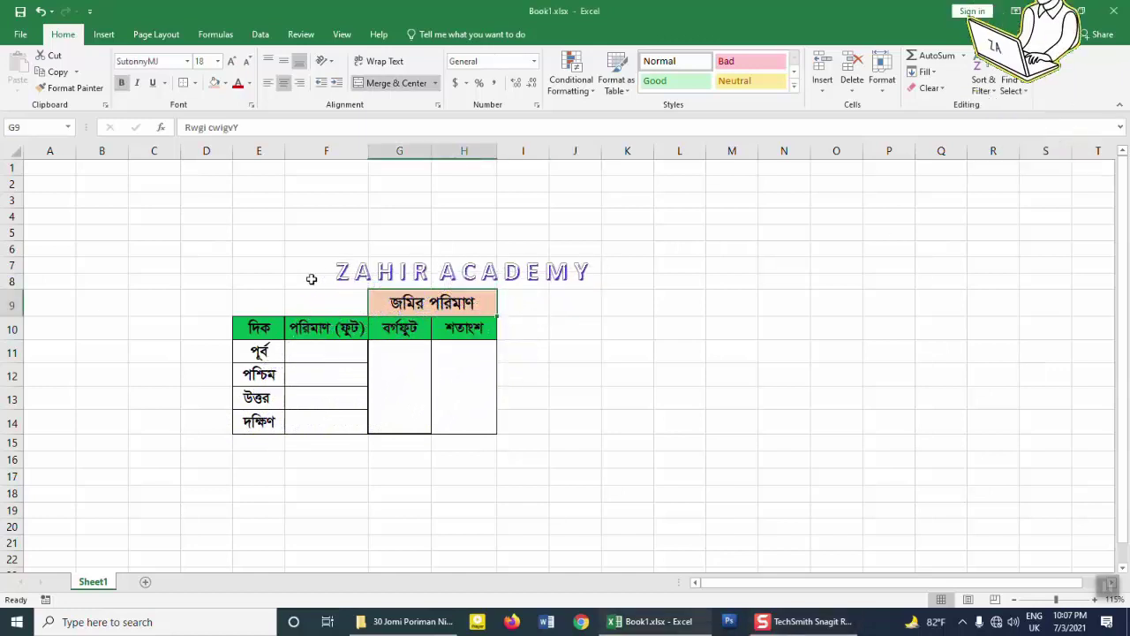
{"action": "left_click_drag", "start_coordinate": [267, 280], "coordinate": [508, 422]}
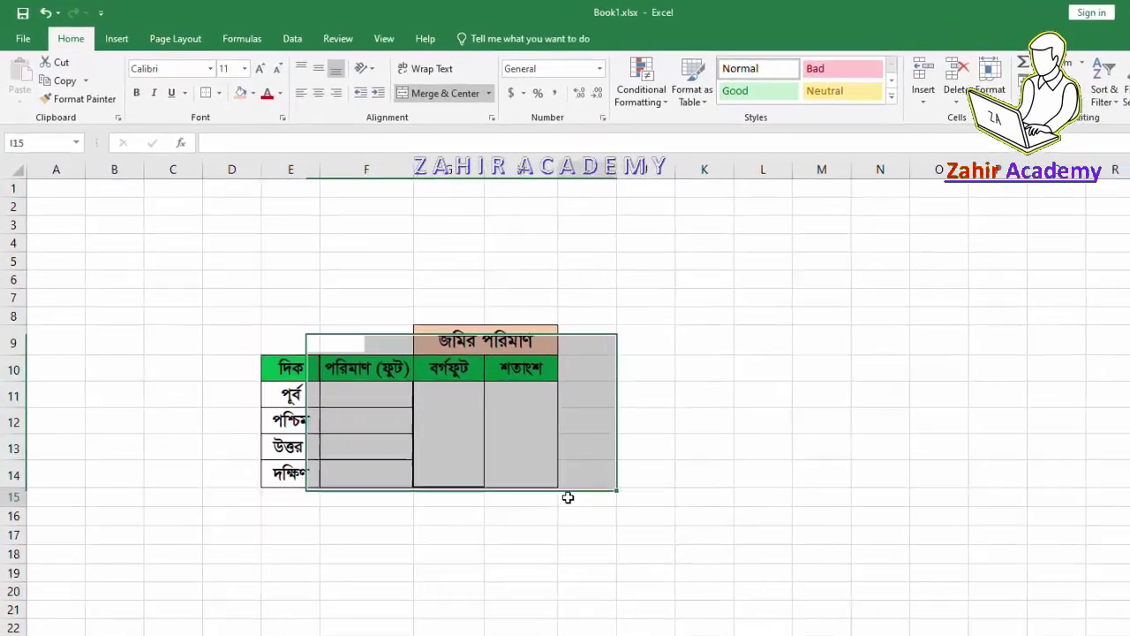
{"action": "left_click", "coordinate": [511, 437]}
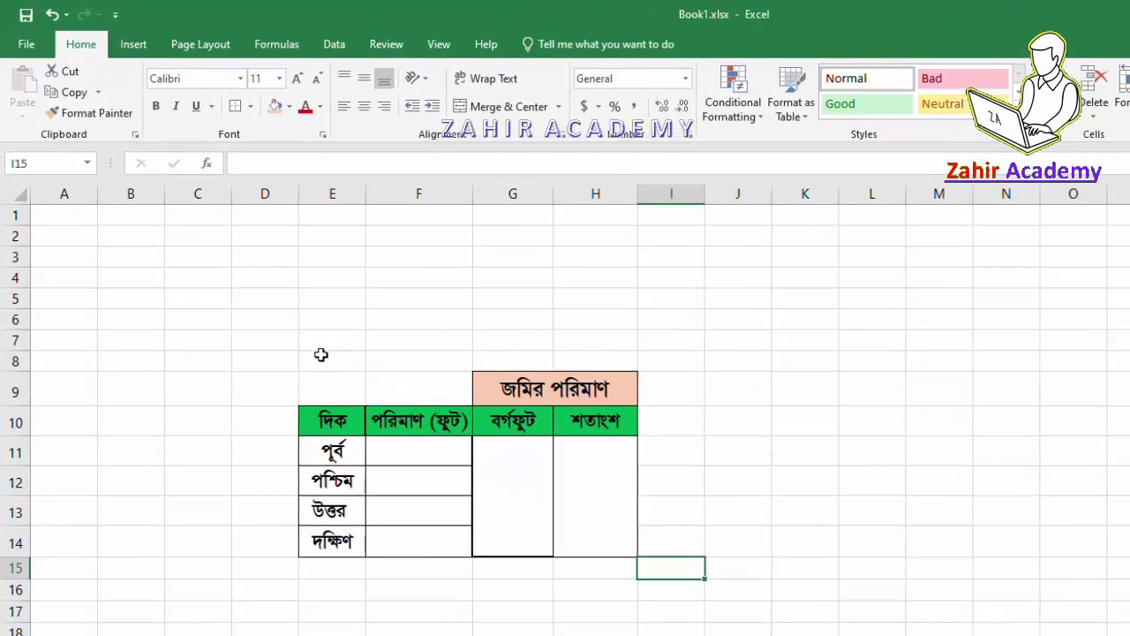
{"action": "left_click", "coordinate": [253, 281]}
{"action": "left_click_drag", "start_coordinate": [324, 361], "coordinate": [690, 574]}
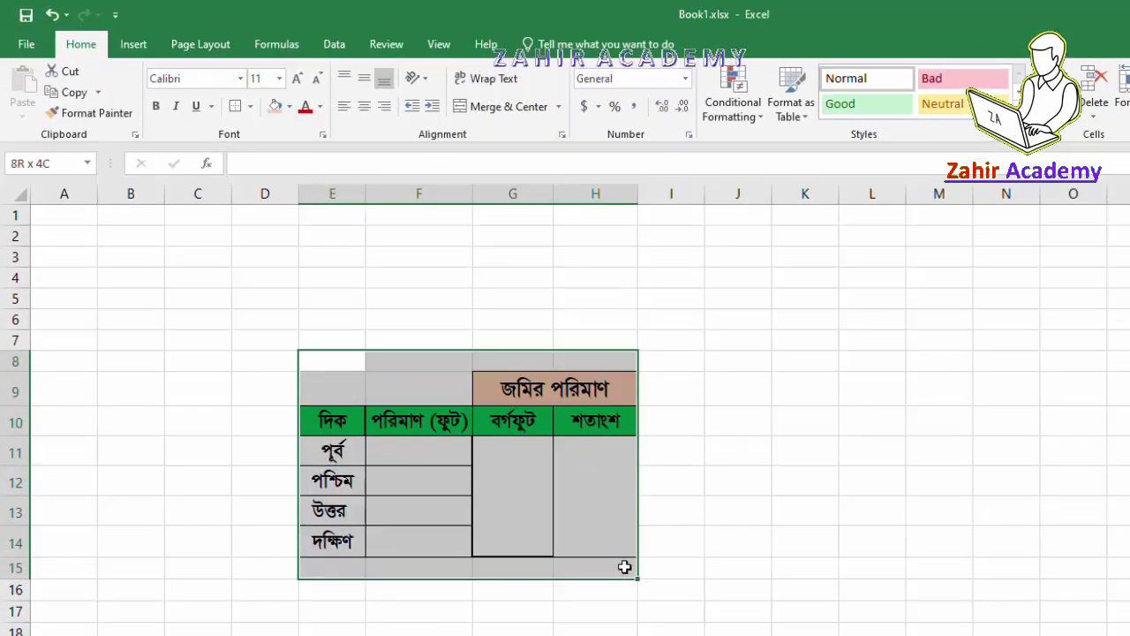
{"action": "left_click", "coordinate": [690, 574]}
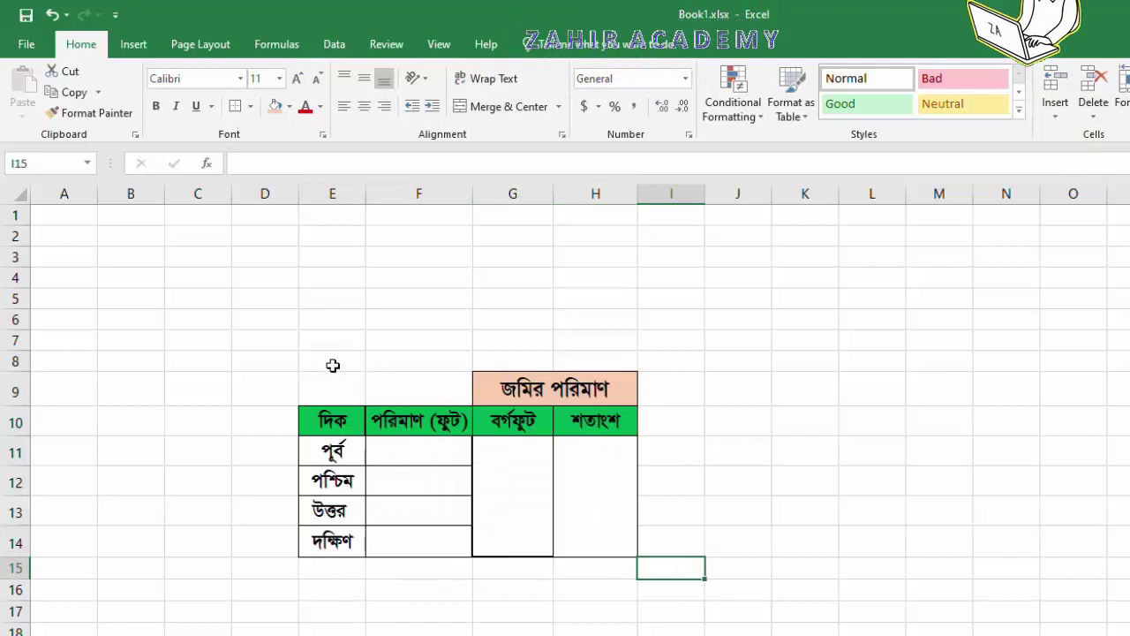
{"action": "mouse_move", "coordinate": [357, 361]}
{"action": "left_mouse_down"}
{"action": "mouse_move", "coordinate": [438, 384]}
{"action": "mouse_move", "coordinate": [589, 570]}
{"action": "left_mouse_up"}
{"action": "left_click", "coordinate": [659, 452]}
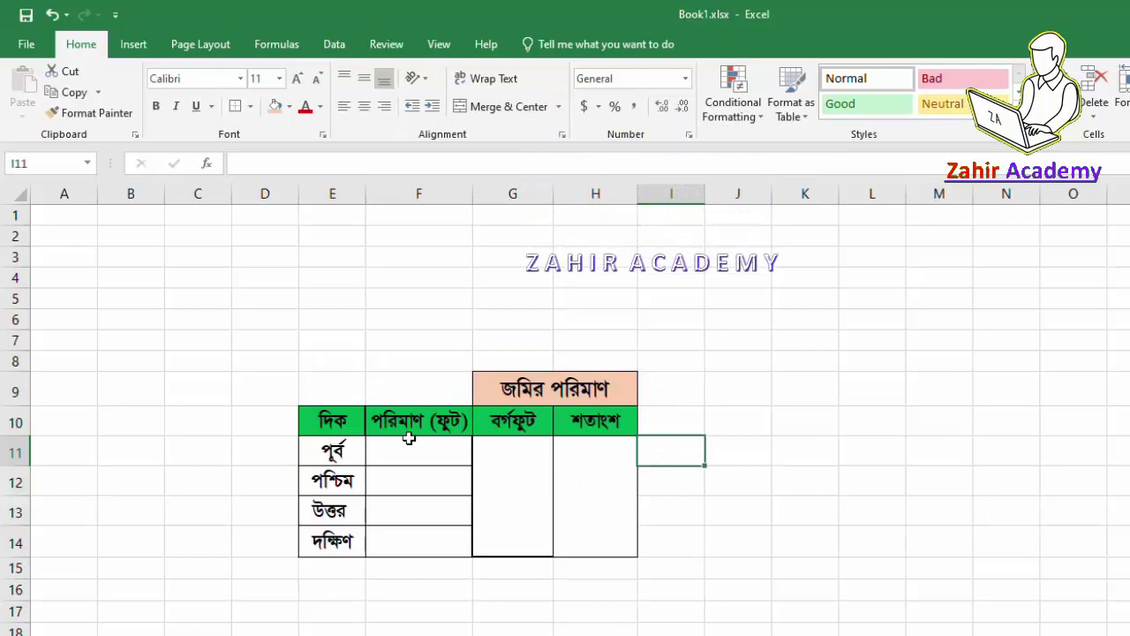
- Review the green header row E10:H10, the দিক header and the four direction names
{"action": "left_click_drag", "start_coordinate": [332, 421], "coordinate": [583, 422]}
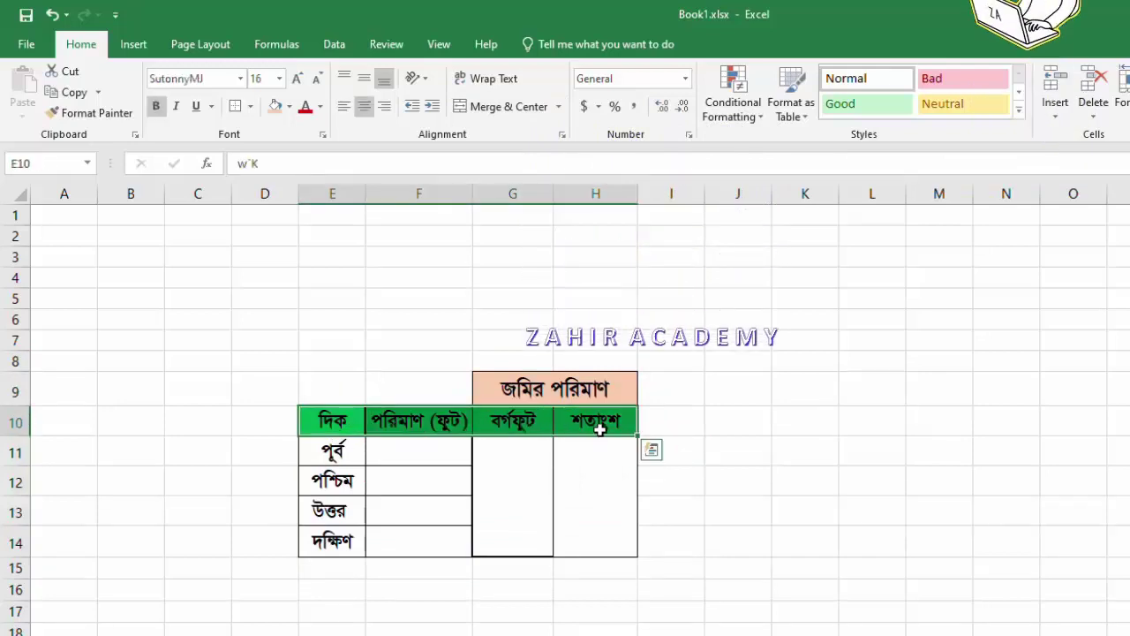
{"action": "left_click", "coordinate": [343, 426]}
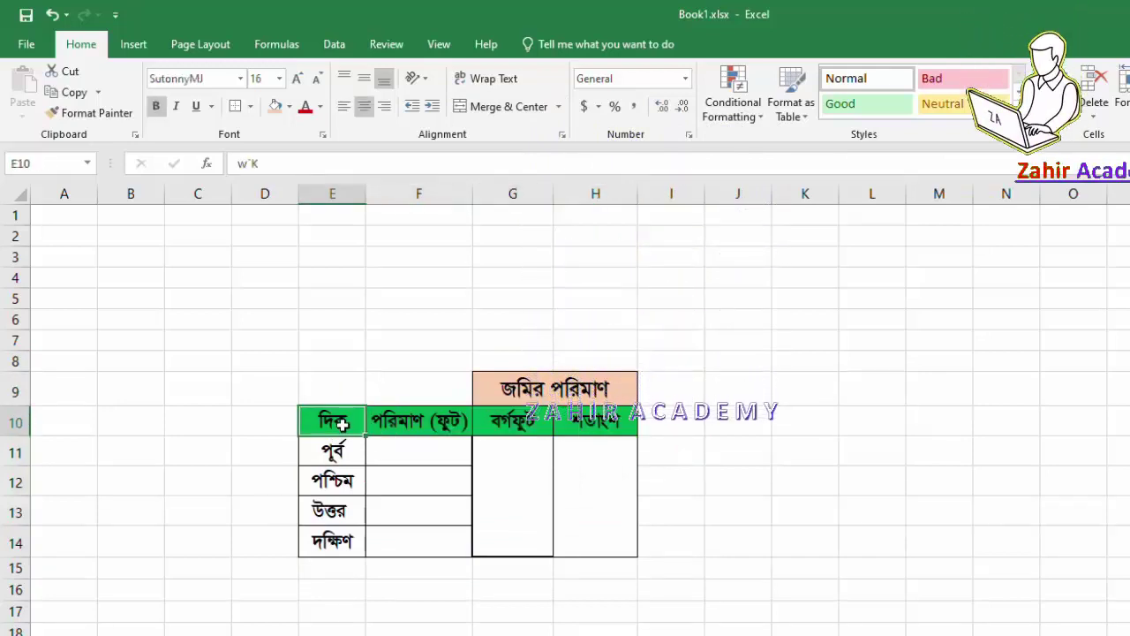
{"action": "left_click_drag", "start_coordinate": [339, 453], "coordinate": [334, 533]}
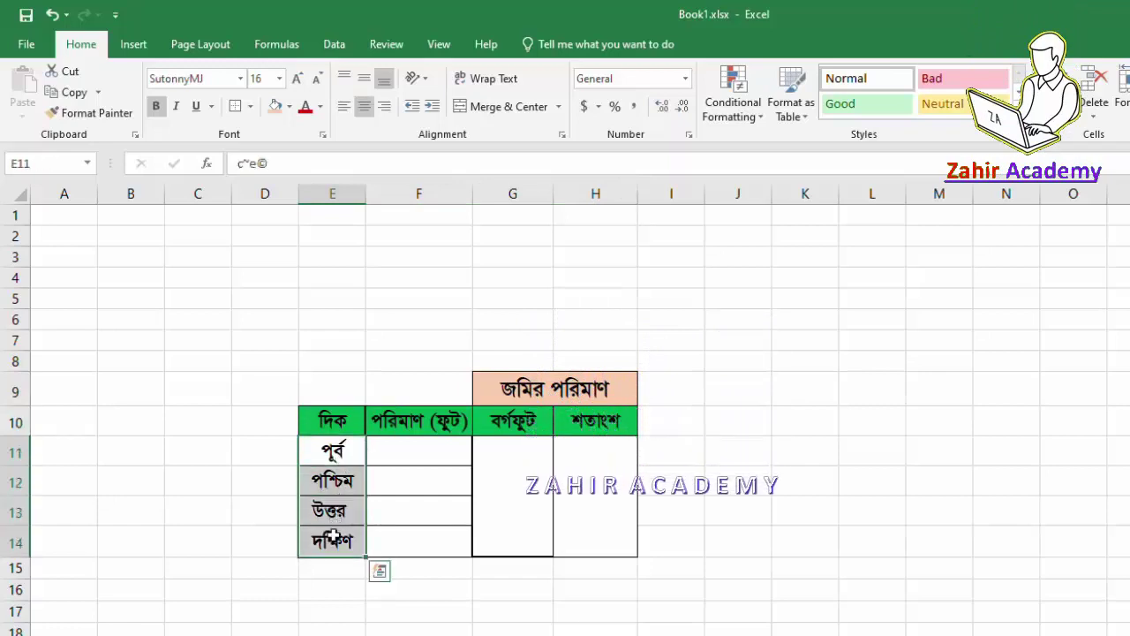
{"action": "left_click", "coordinate": [412, 427]}
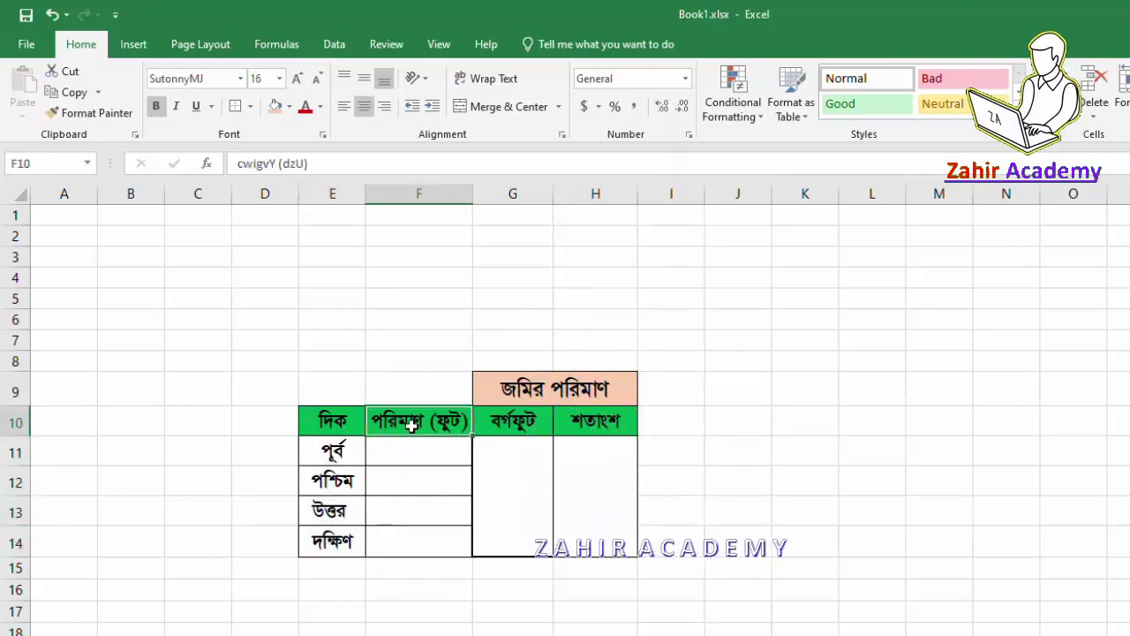
{"action": "left_click_drag", "start_coordinate": [517, 387], "coordinate": [522, 423]}
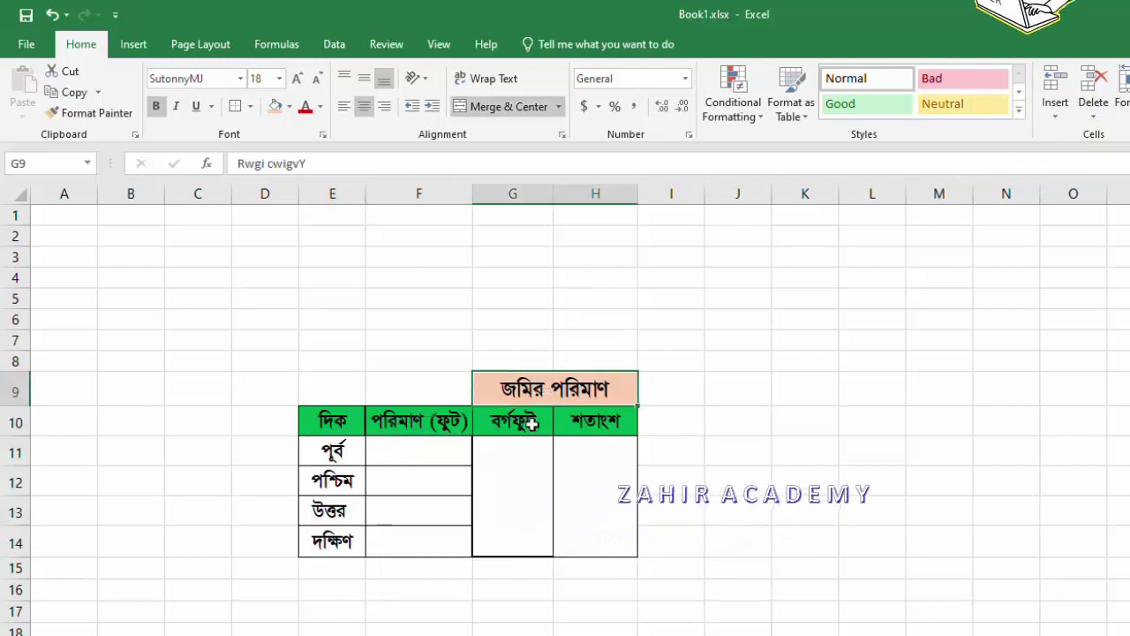
{"action": "left_click", "coordinate": [588, 419]}
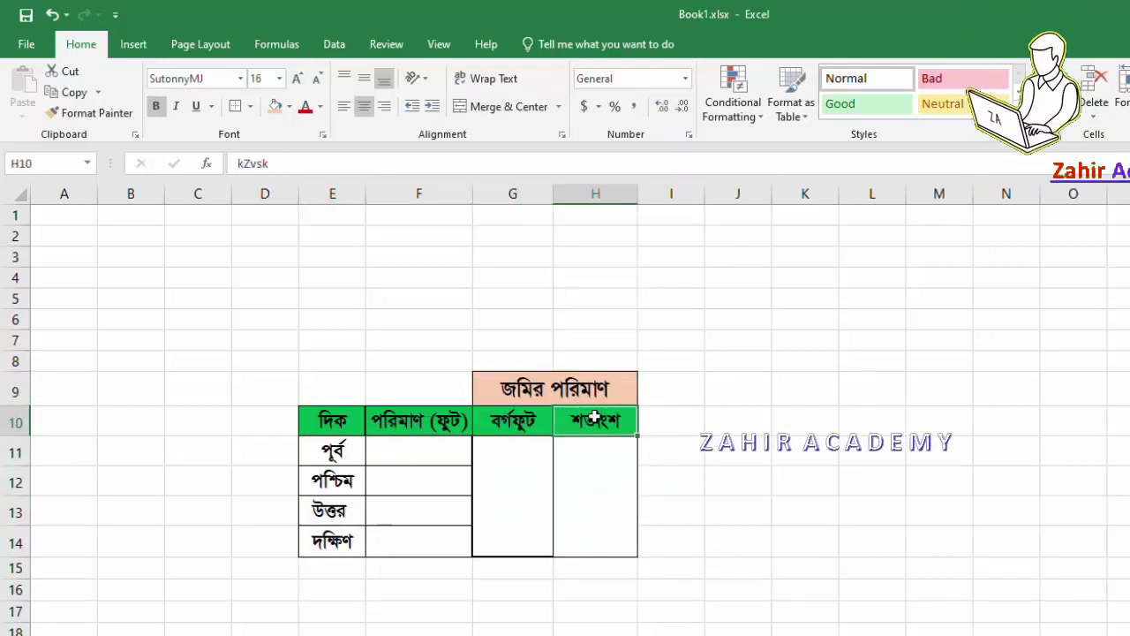
- Enter the side lengths 25, 28, 40 and 45 feet in F11:F14
{"action": "left_click", "coordinate": [453, 451]}
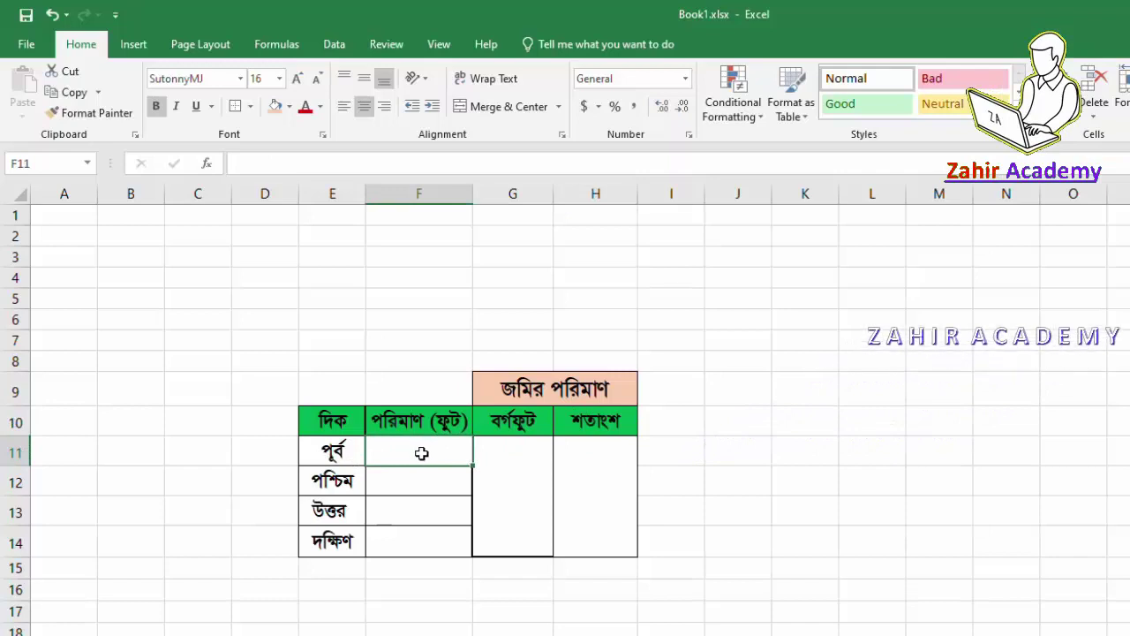
{"action": "type", "text": "25"}
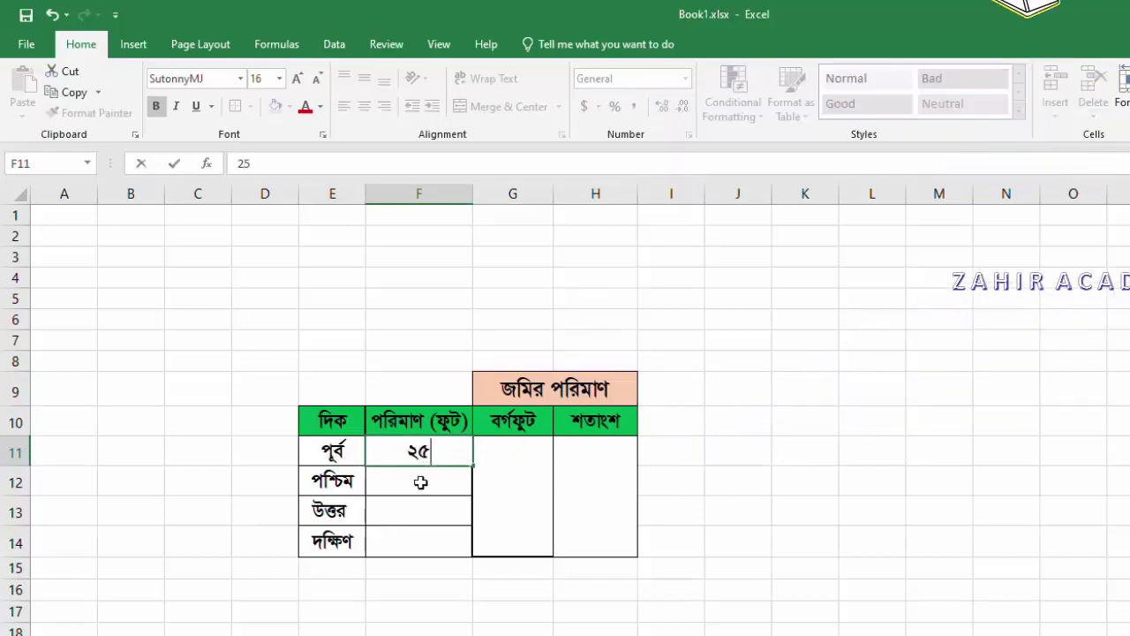
{"action": "left_click", "coordinate": [418, 483]}
{"action": "type", "text": "28"}
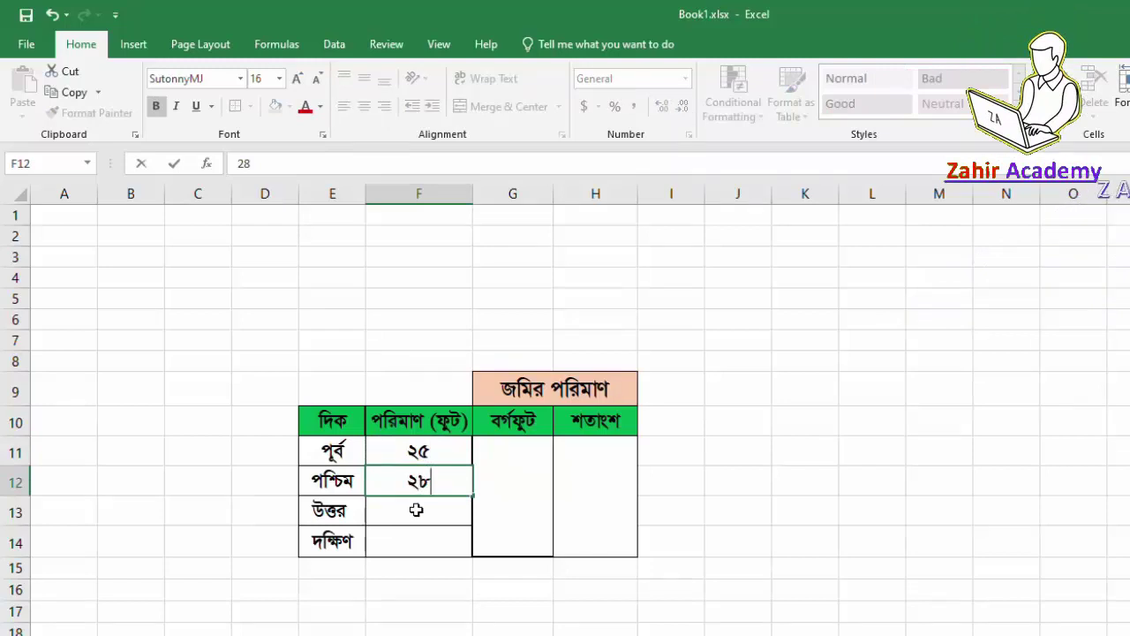
{"action": "left_click", "coordinate": [416, 511]}
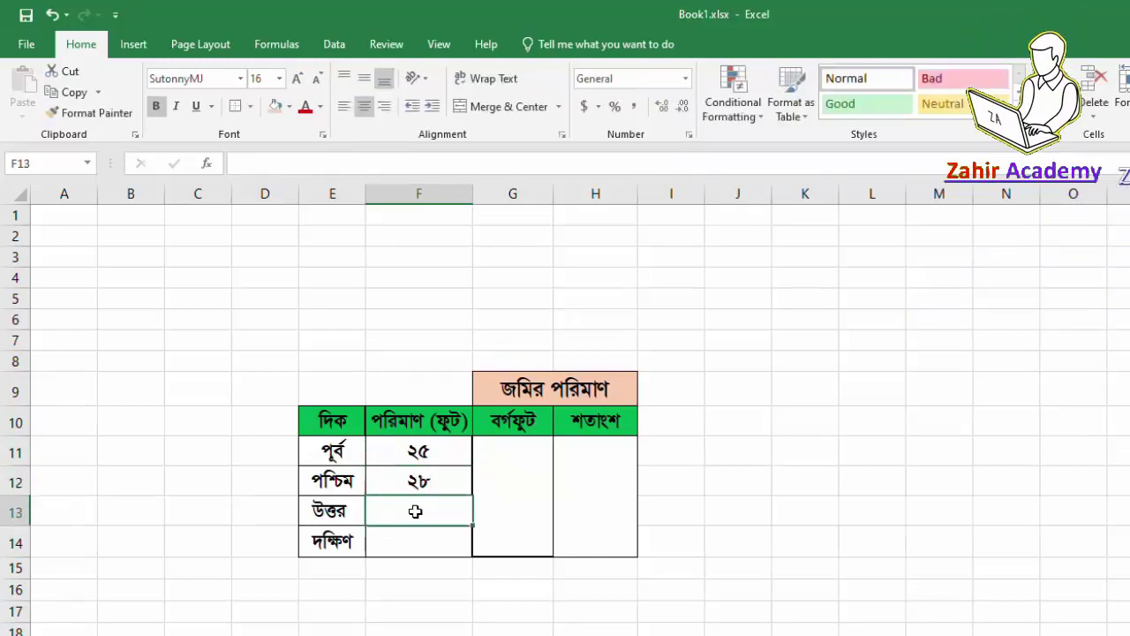
{"action": "type", "text": "40"}
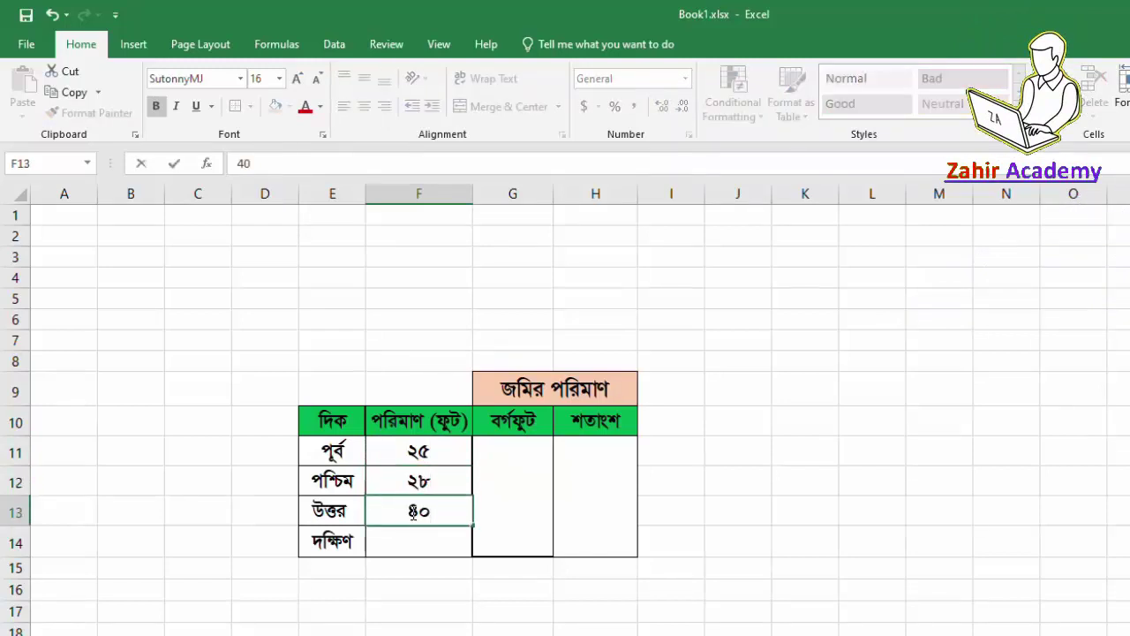
{"action": "left_click", "coordinate": [403, 547]}
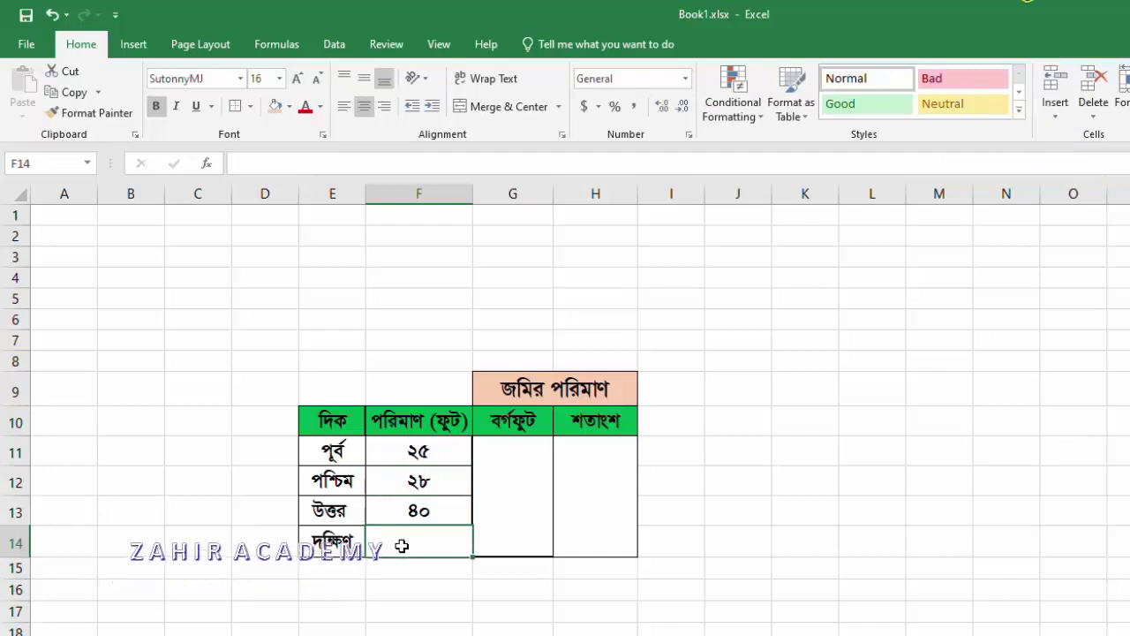
{"action": "type", "text": "45"}
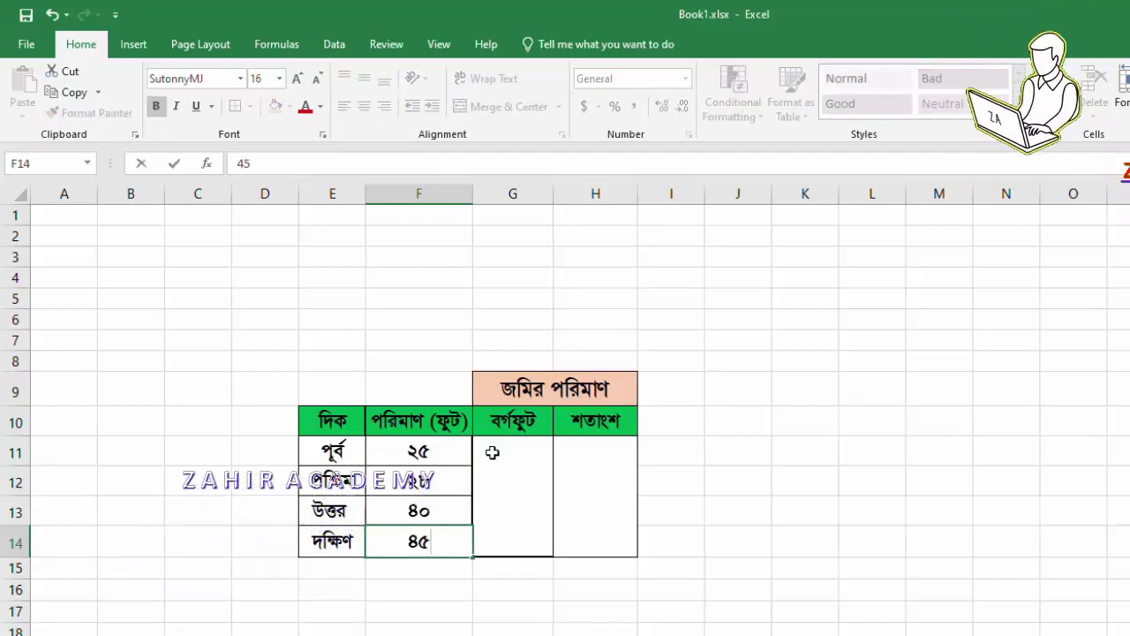
{"action": "left_click", "coordinate": [502, 461]}
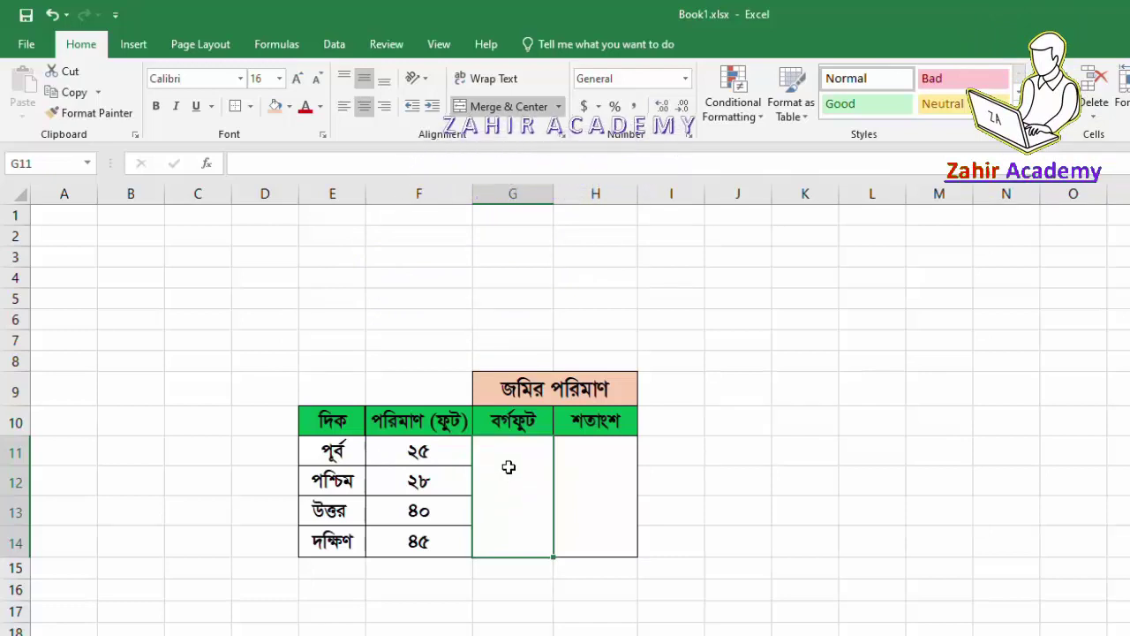
- Start the G11 formula with the average of the east and west sides, (F11+F12)/2
{"action": "type", "text": "="}
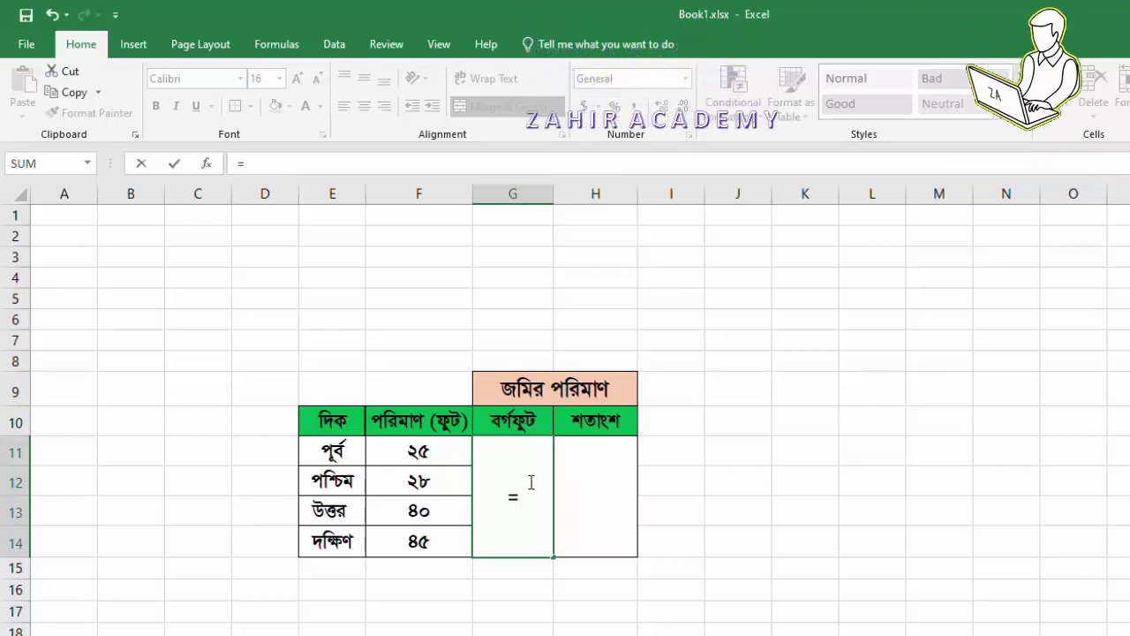
{"action": "type", "text": "(("}
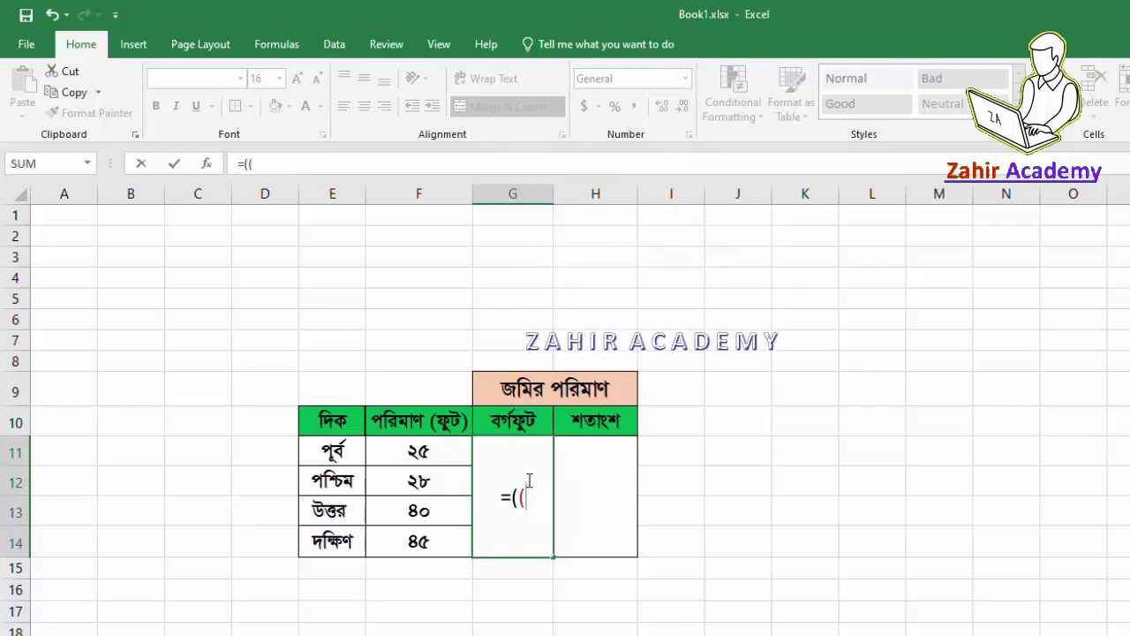
{"action": "left_click", "coordinate": [421, 453]}
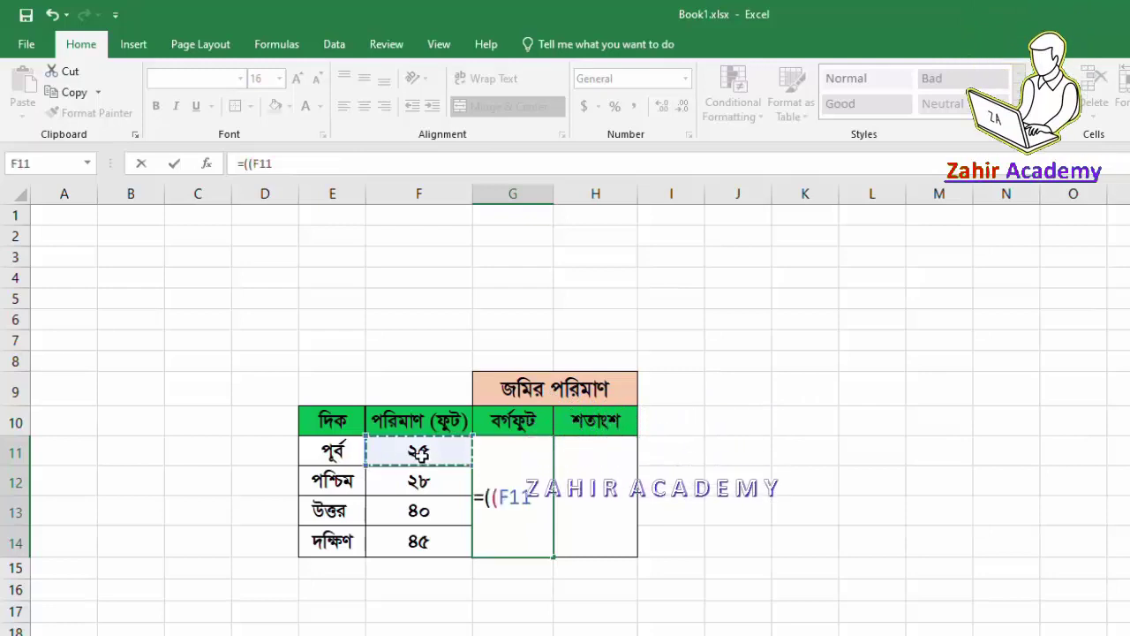
{"action": "type", "text": "+"}
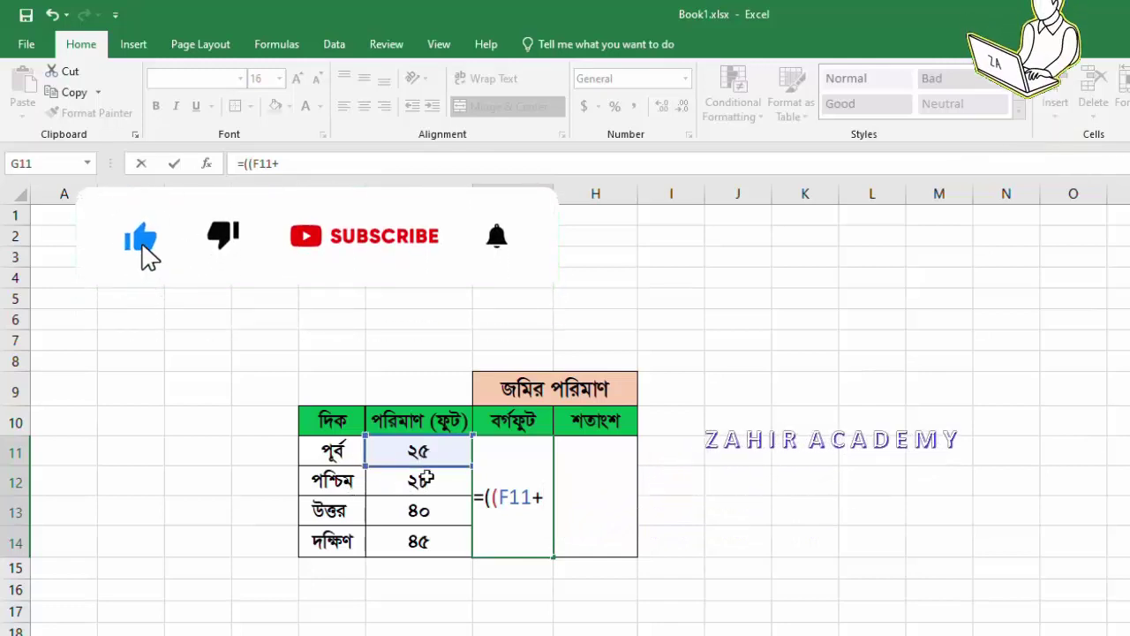
{"action": "left_click", "coordinate": [452, 484]}
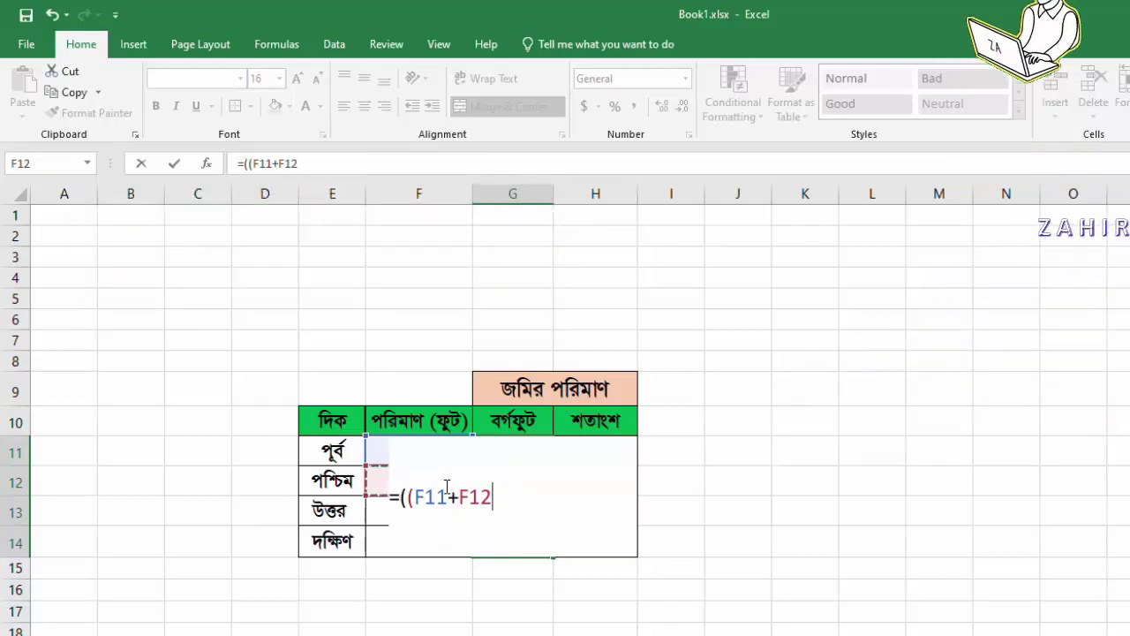
{"action": "type", "text": ")/"}
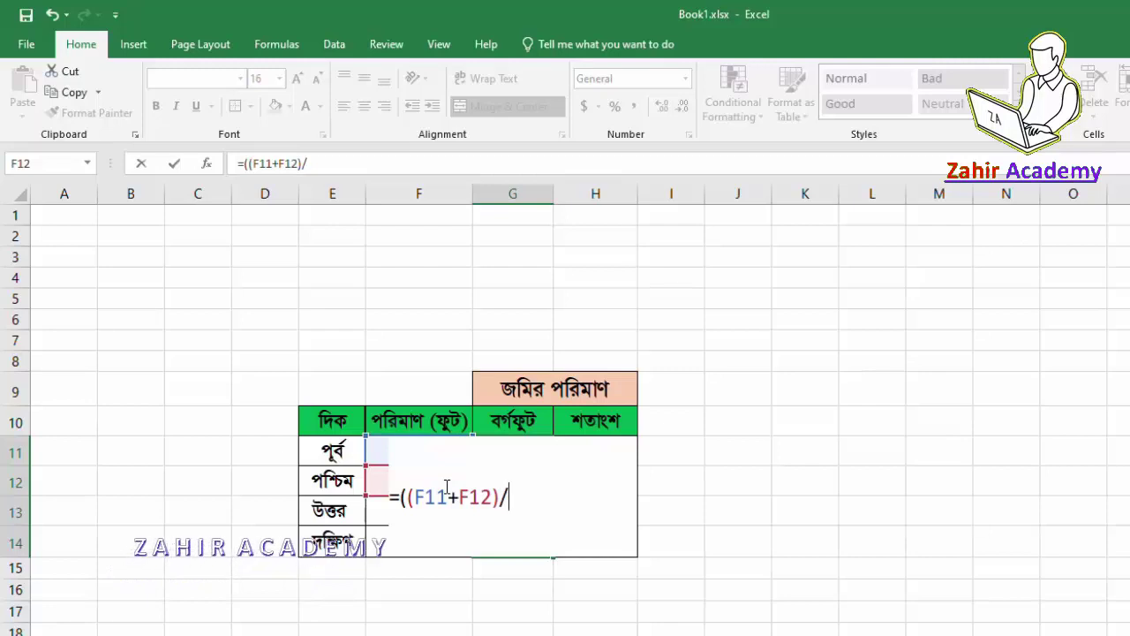
{"action": "type", "text": "2"}
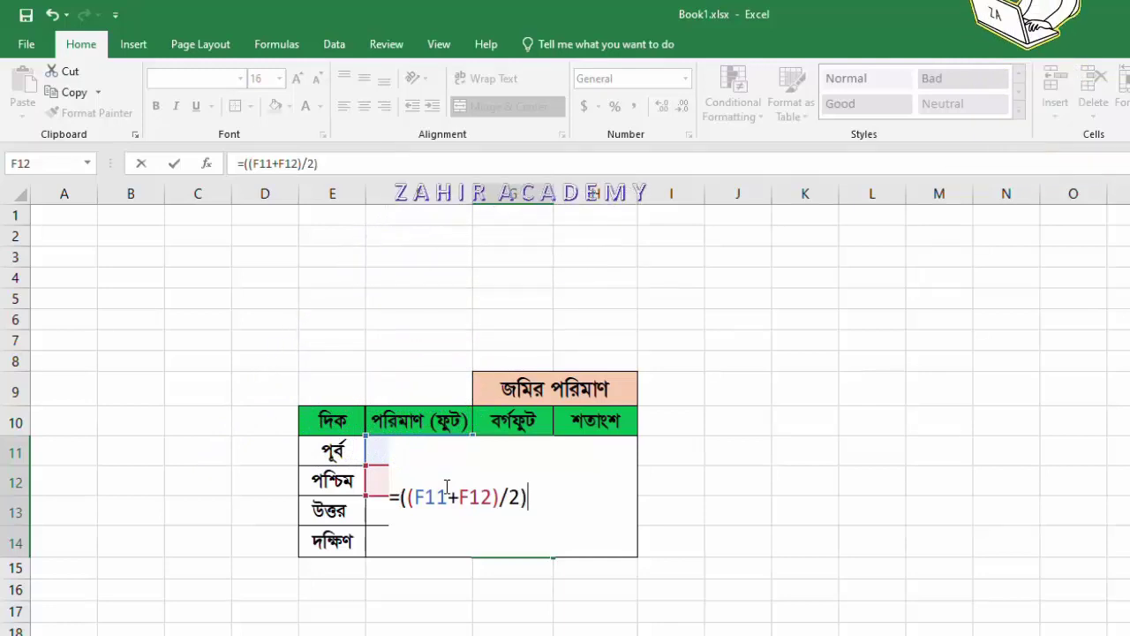
- Multiply by the north-south average ((F13+F14)/2) and commit, giving 1126.3 square feet
{"action": "type", "text": "*"}
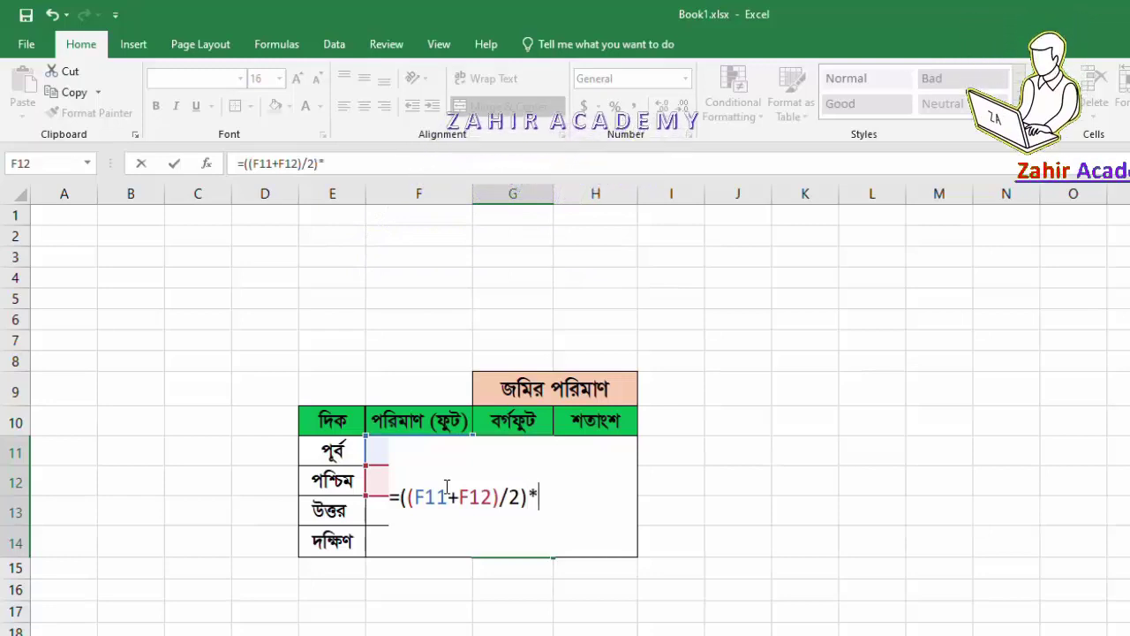
{"action": "type", "text": "("}
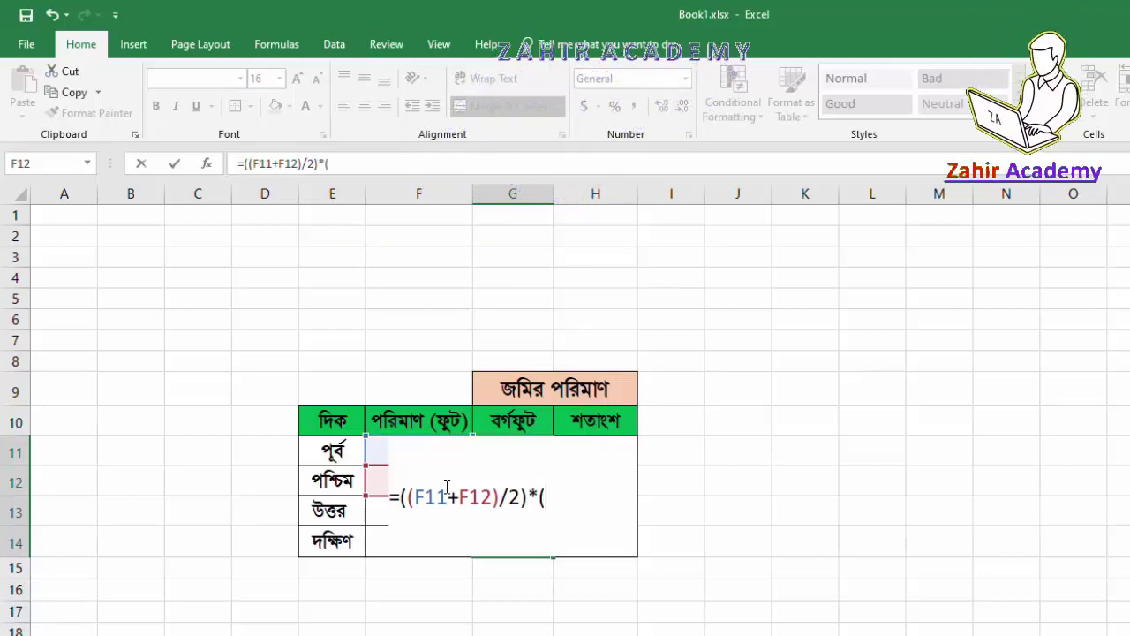
{"action": "type", "text": "("}
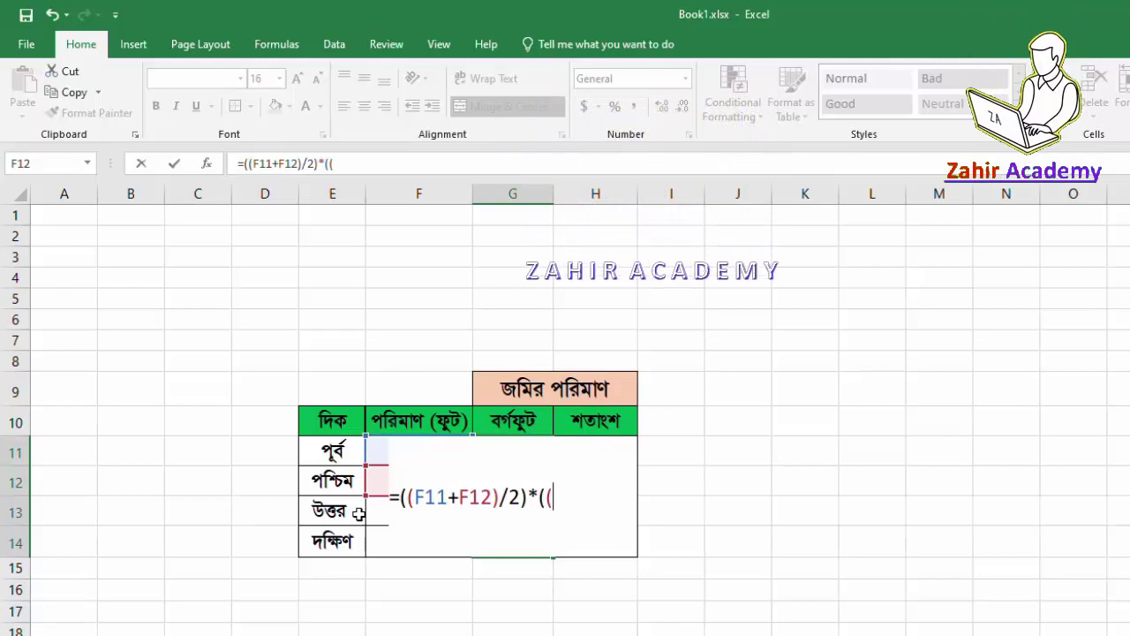
{"action": "left_click", "coordinate": [378, 514]}
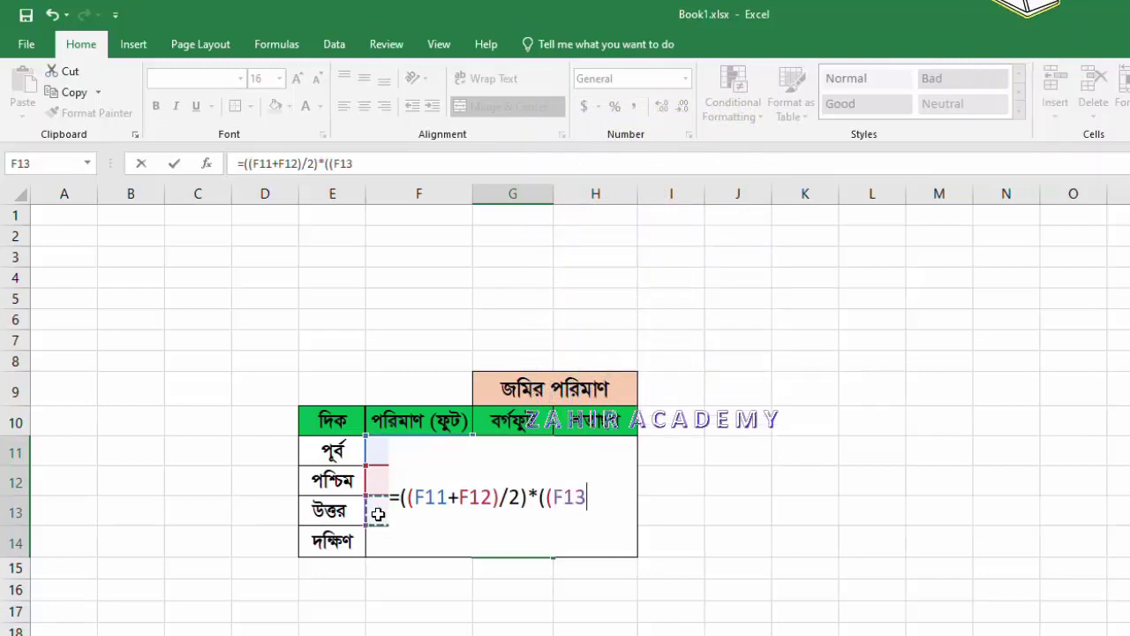
{"action": "type", "text": "+"}
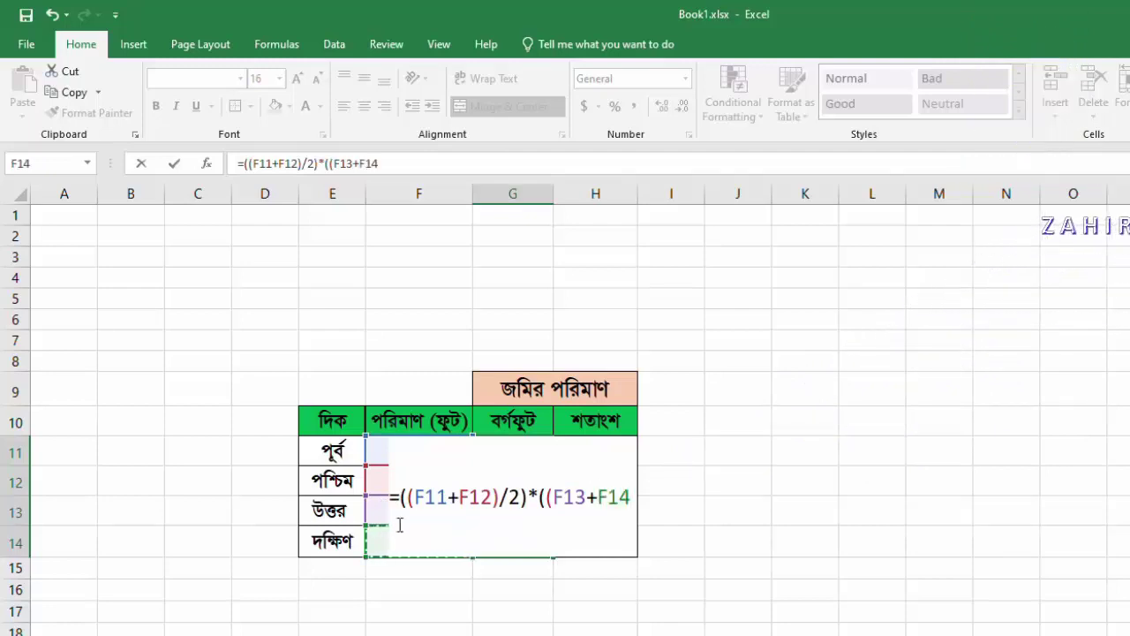
{"action": "type", "text": ")/"}
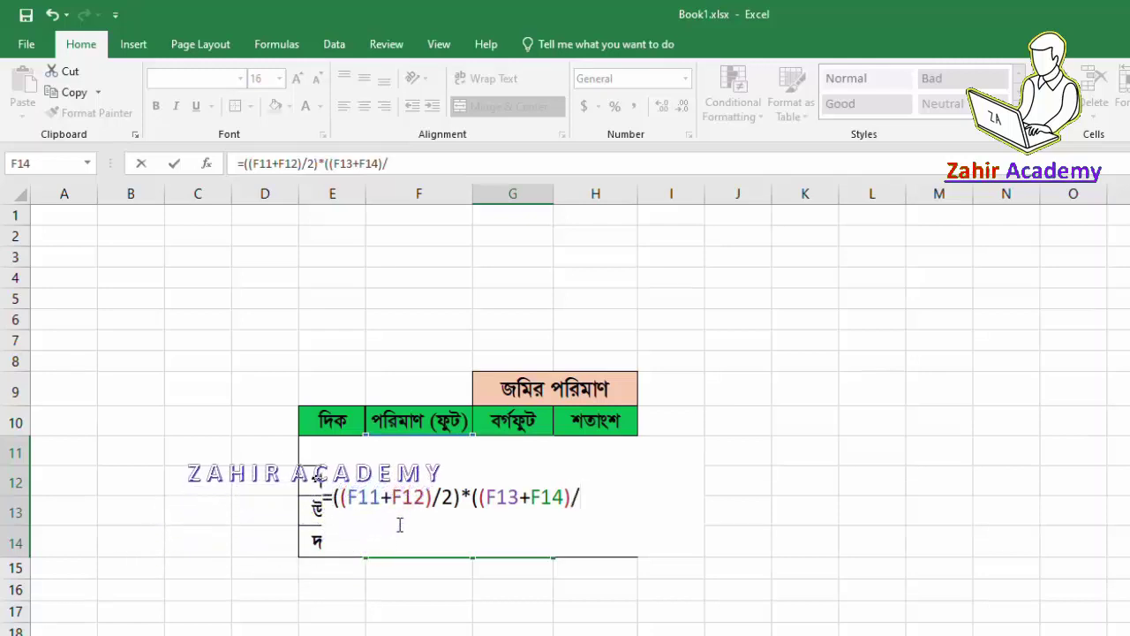
{"action": "type", "text": "2"}
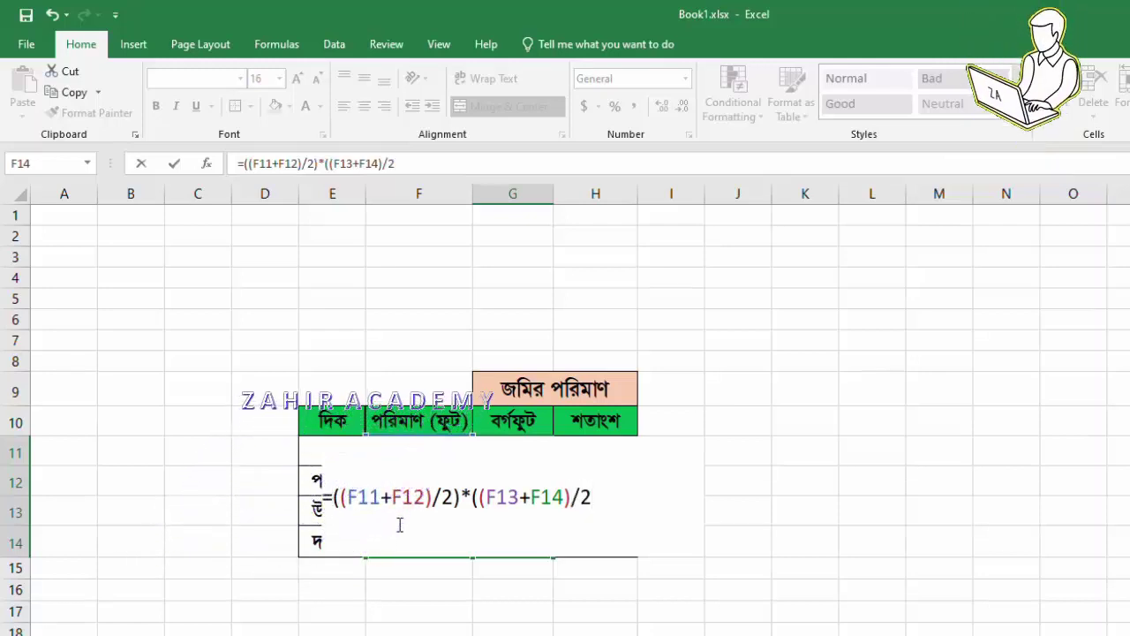
{"action": "type", "text": ")"}
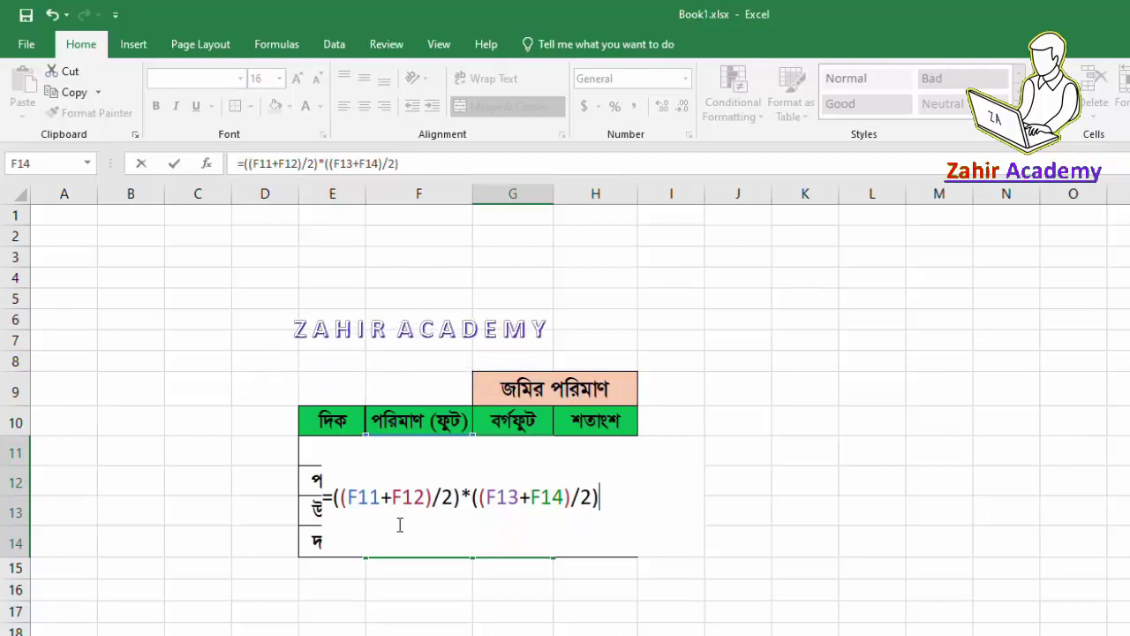
{"action": "key", "text": "Return"}
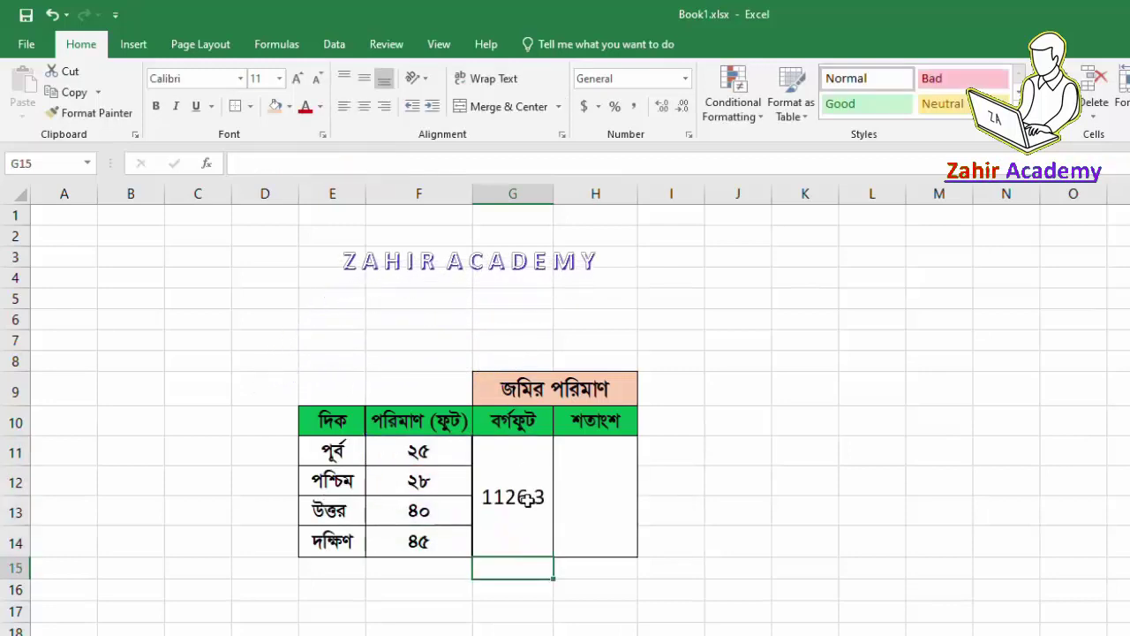
- Widen column G and format the square-feet result G11 to two decimals, showing 1126.25
{"action": "left_click", "coordinate": [527, 500]}
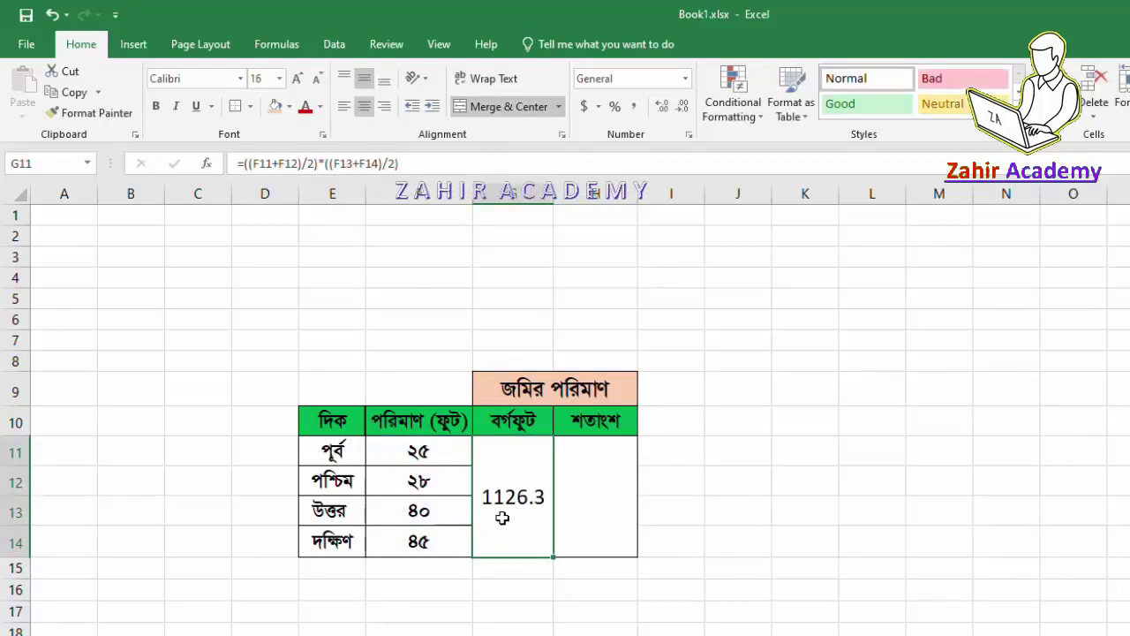
{"action": "left_click", "coordinate": [682, 106]}
{"action": "left_click", "coordinate": [665, 108]}
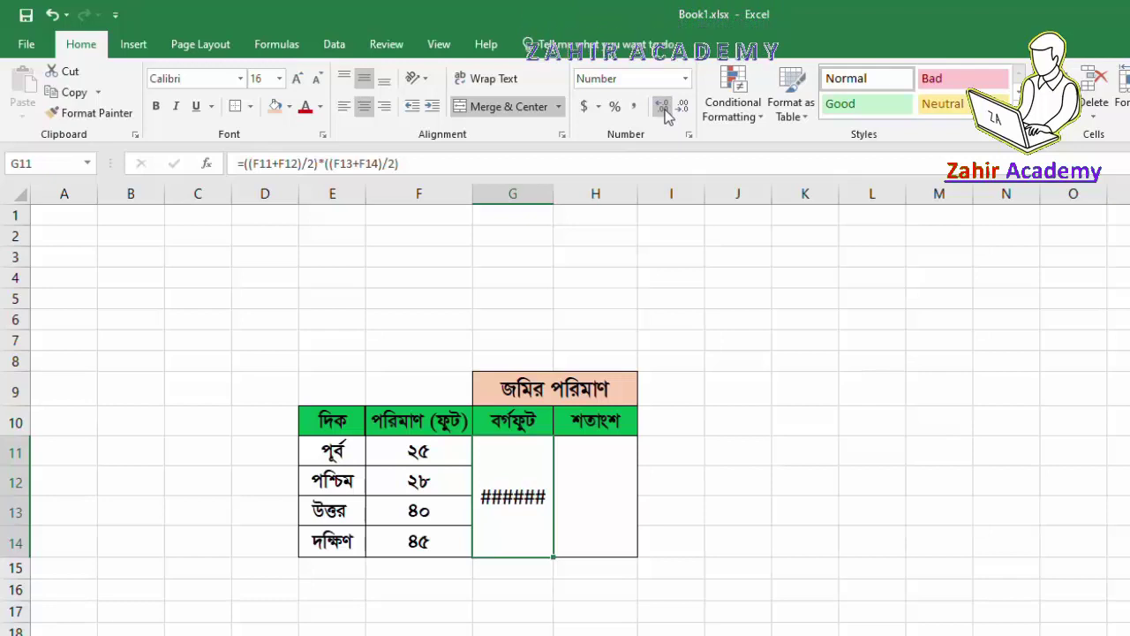
{"action": "left_click_drag", "start_coordinate": [551, 193], "coordinate": [585, 194]}
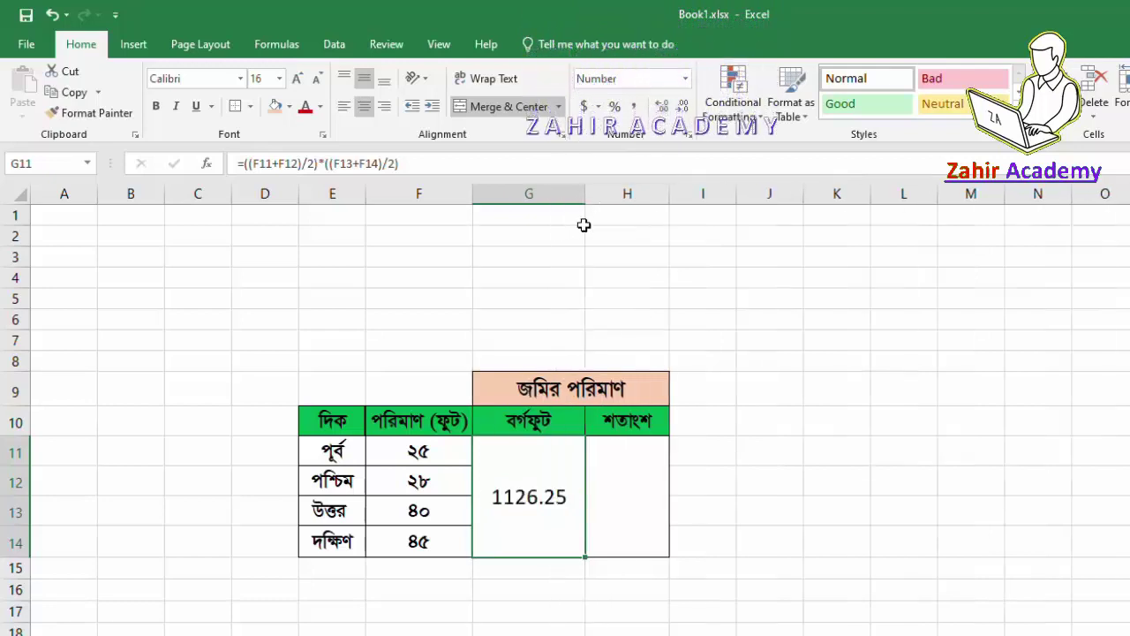
{"action": "left_click", "coordinate": [662, 107]}
{"action": "left_click", "coordinate": [663, 107]}
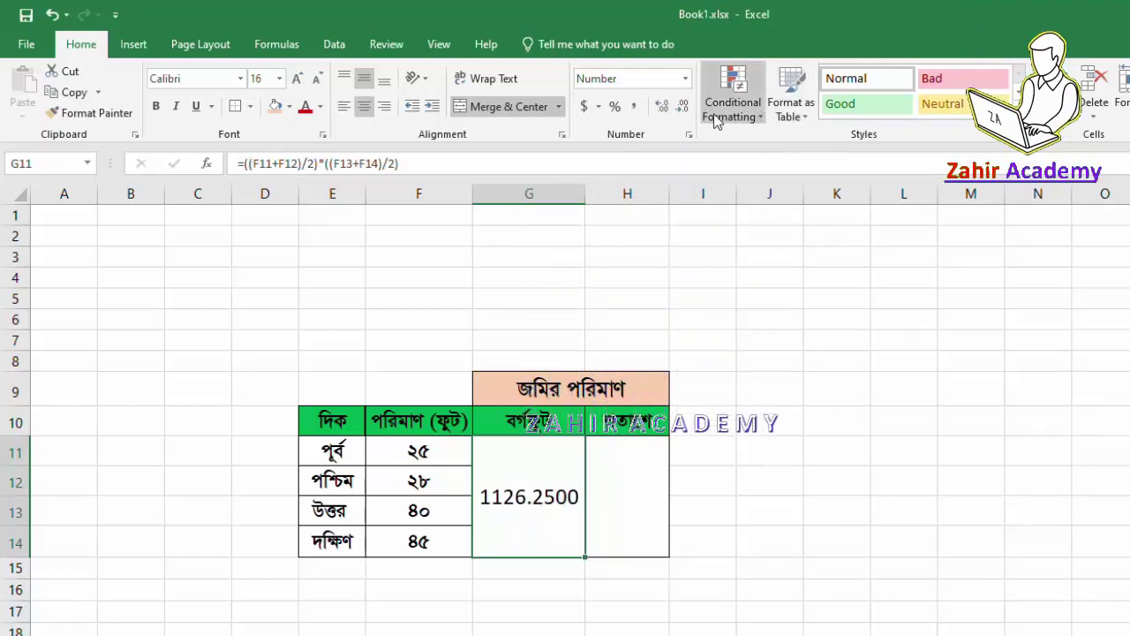
{"action": "left_click", "coordinate": [683, 106]}
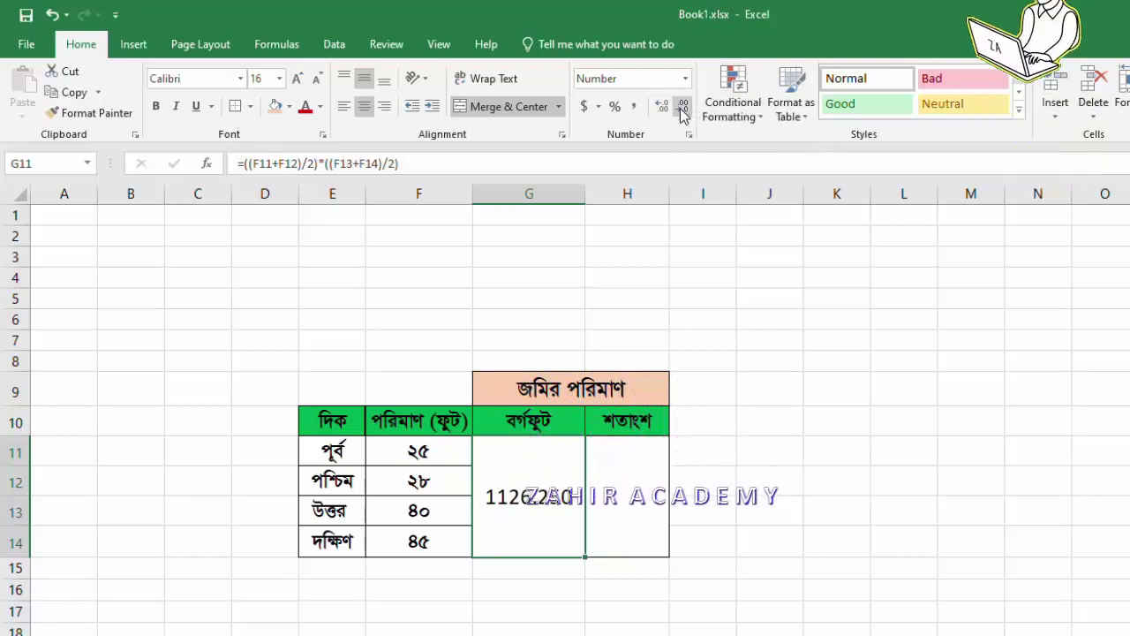
{"action": "left_click", "coordinate": [682, 106]}
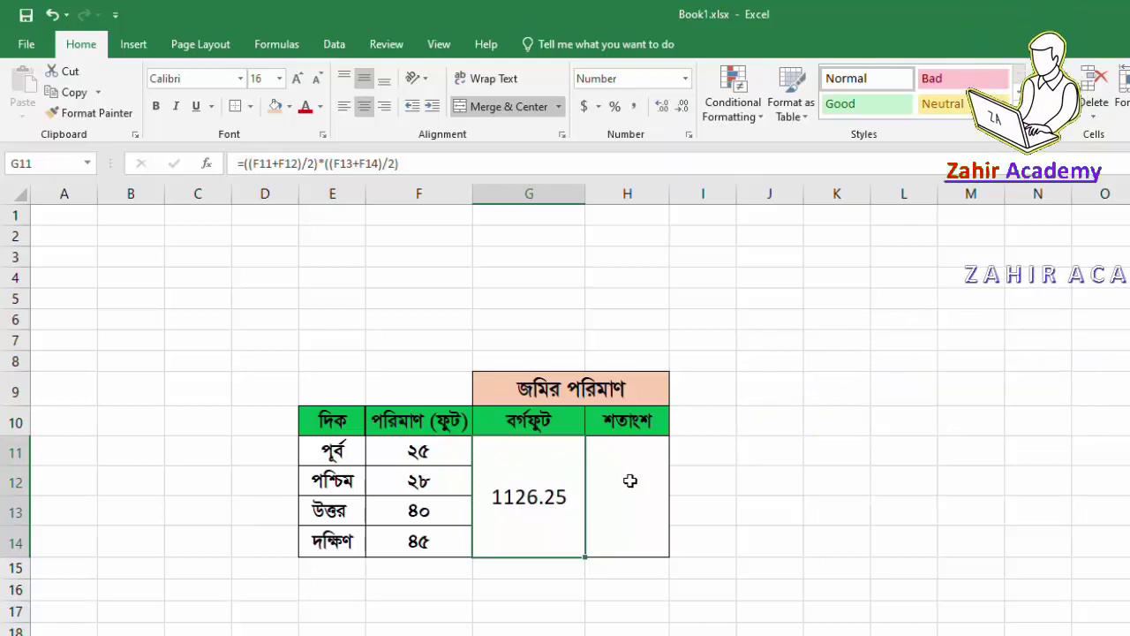
- Enter =G11/435.6 in merged cell H11 to get 2.5855142 decimals
{"action": "left_click", "coordinate": [620, 500]}
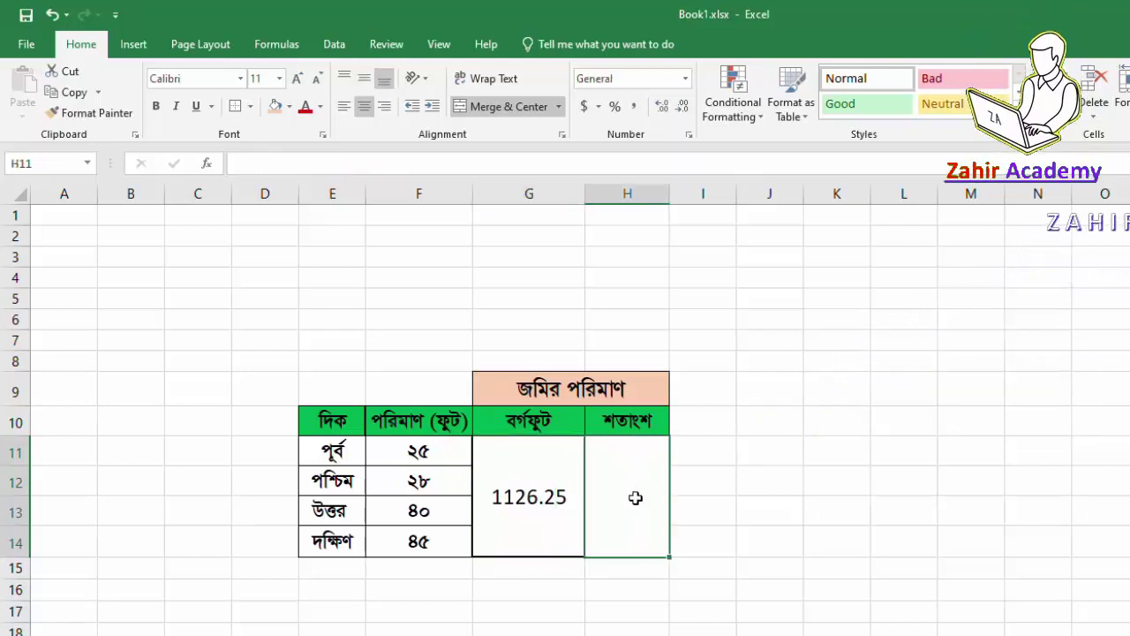
{"action": "type", "text": "="}
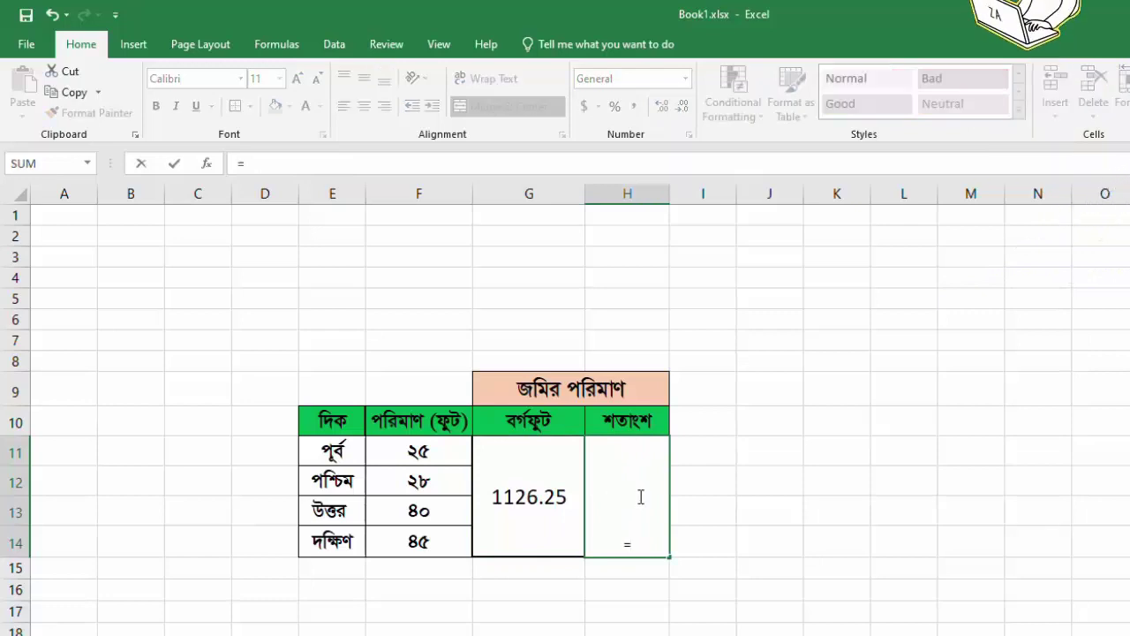
{"action": "left_click", "coordinate": [524, 496]}
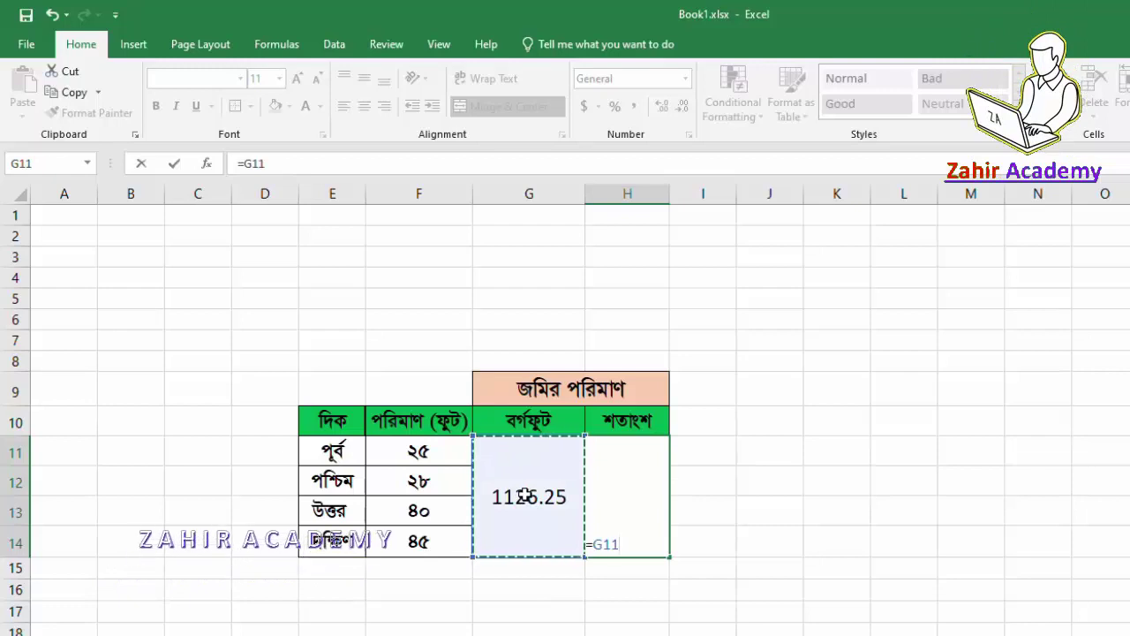
{"action": "type", "text": "/"}
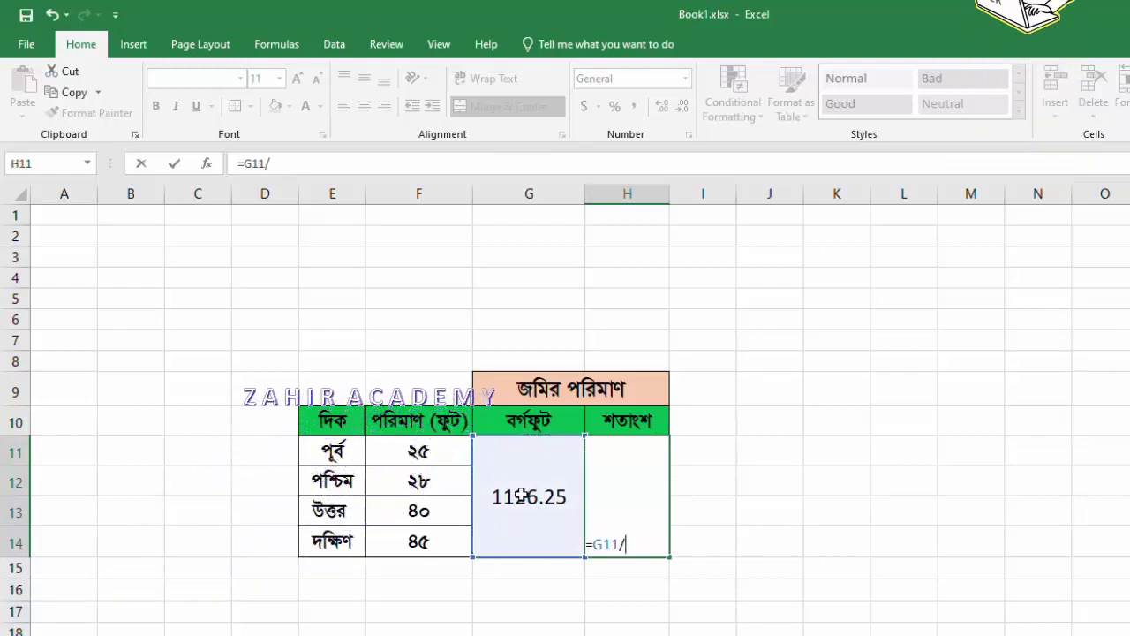
{"action": "type", "text": "435"}
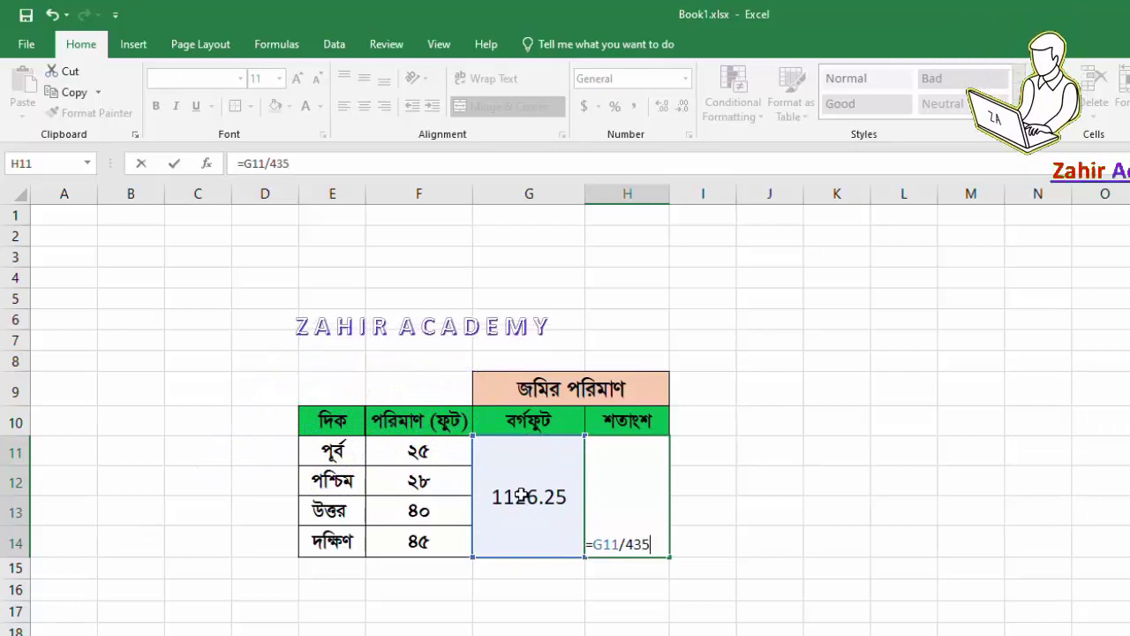
{"action": "type", "text": ".6"}
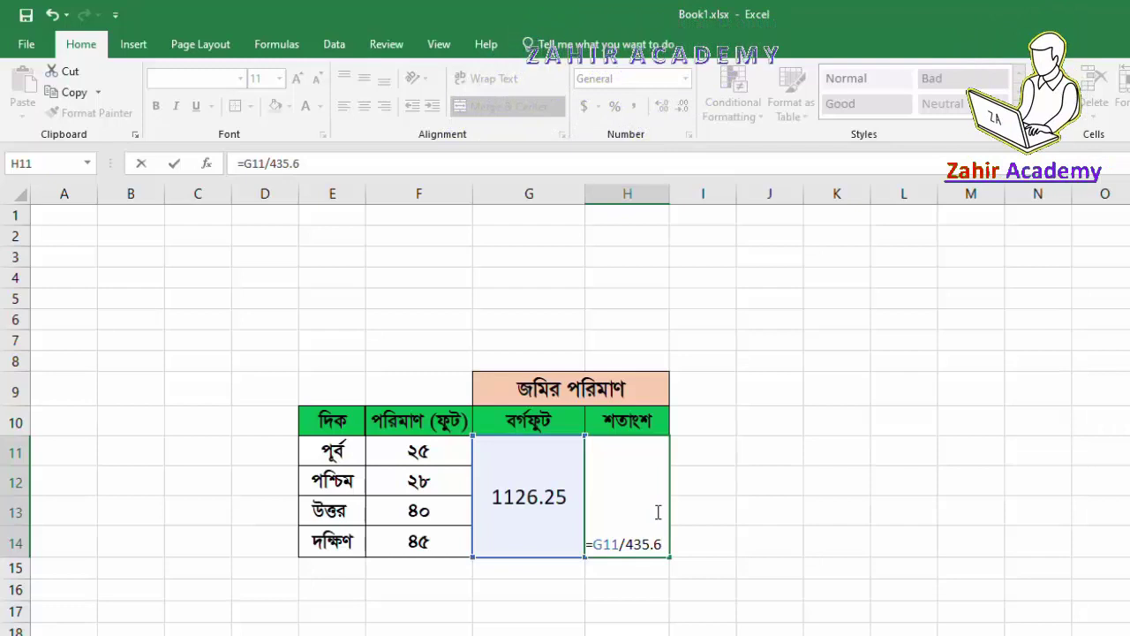
{"action": "key", "text": "Return"}
{"action": "left_click", "coordinate": [618, 533]}
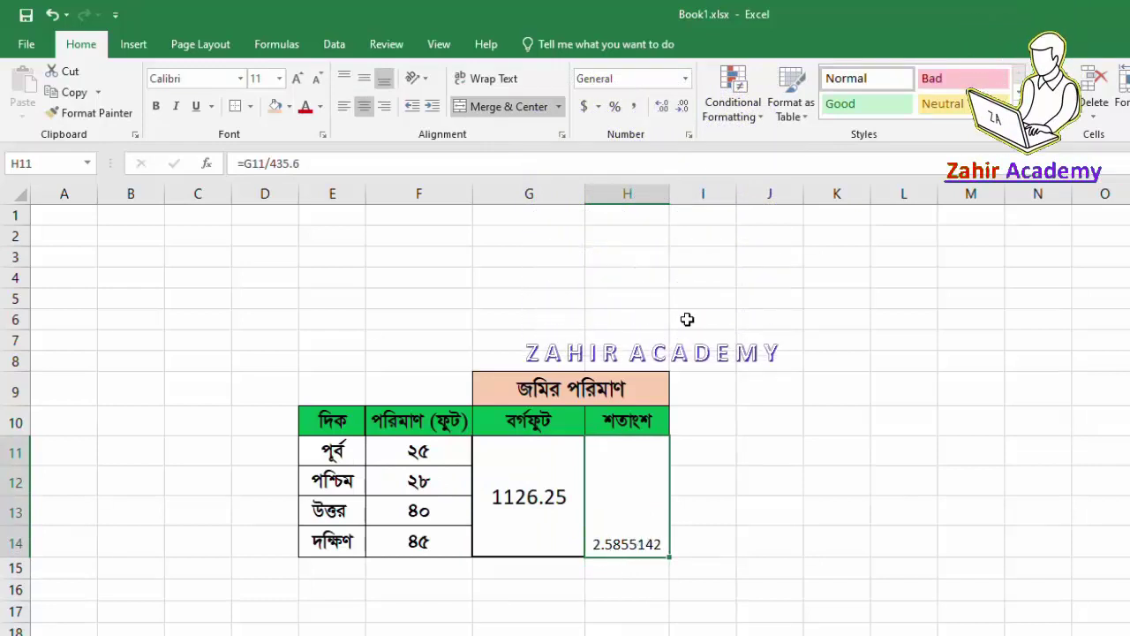
- Round the H11 decimal result to 2.59, middle-align it, and enlarge the font to 14
{"action": "left_click", "coordinate": [685, 108]}
{"action": "left_click", "coordinate": [686, 108]}
{"action": "left_click", "coordinate": [686, 108]}
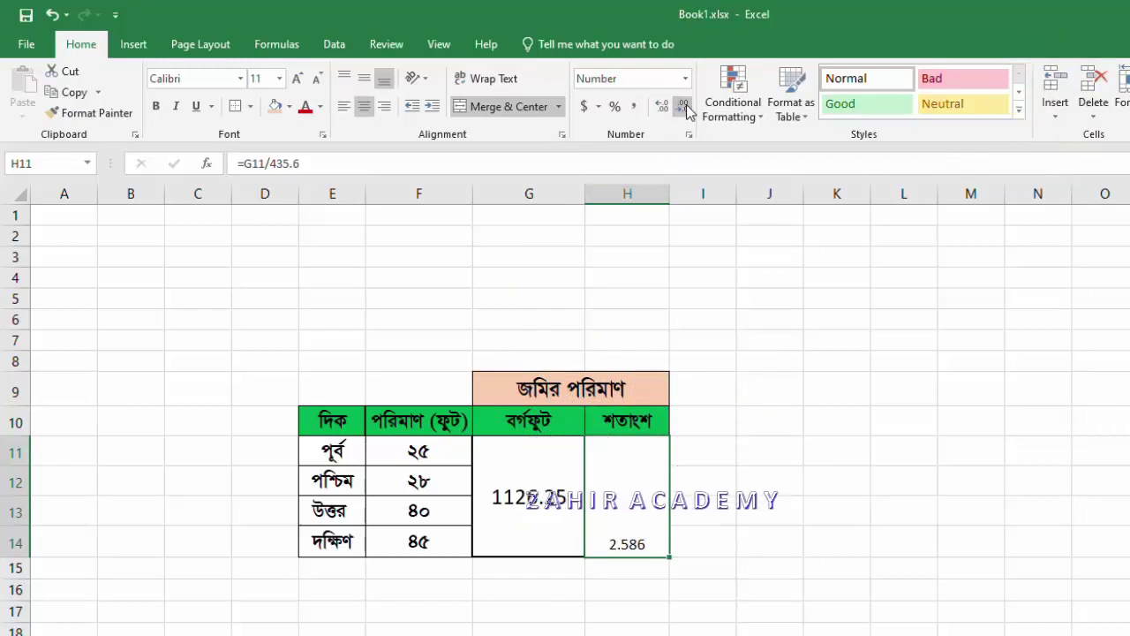
{"action": "left_click", "coordinate": [685, 108]}
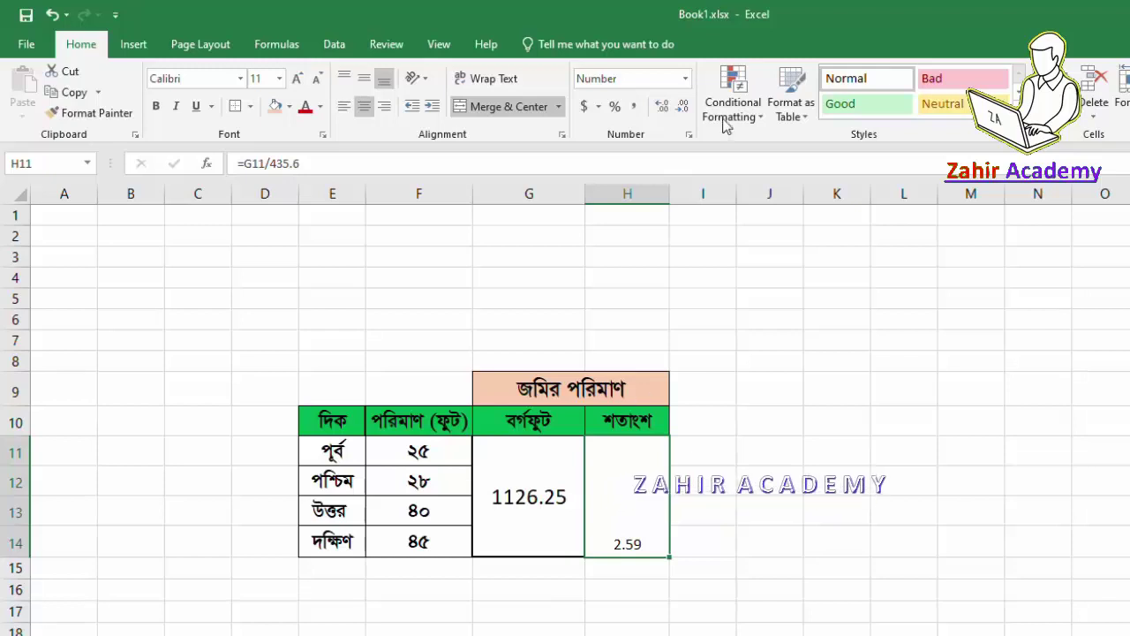
{"action": "left_click", "coordinate": [364, 77]}
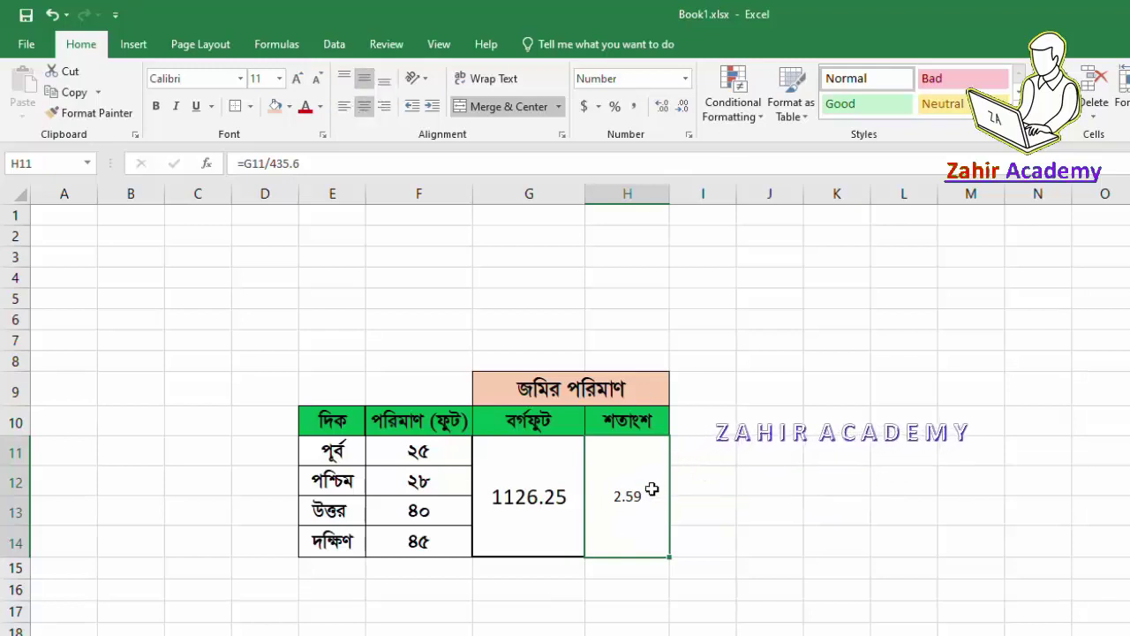
{"action": "left_click", "coordinate": [300, 79]}
{"action": "left_click", "coordinate": [301, 79]}
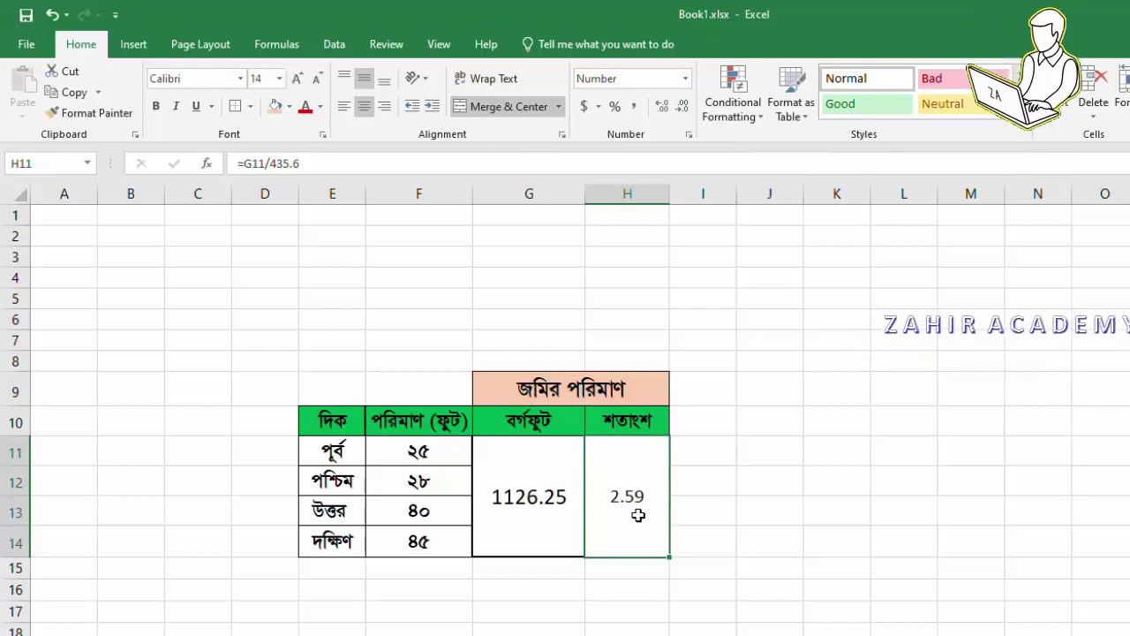